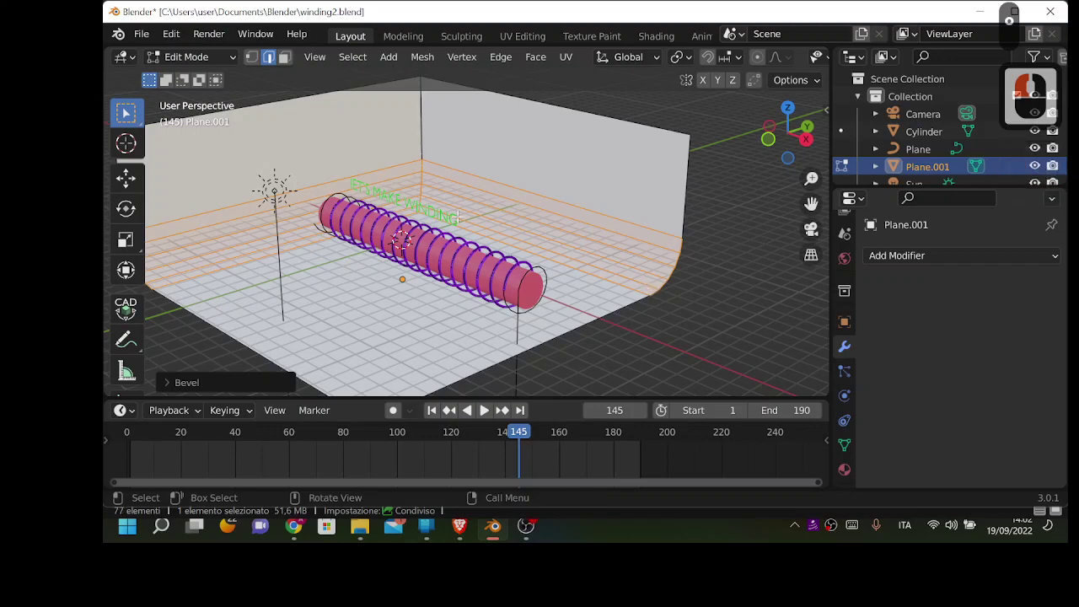
# - Undo the bevelled back-wall edits until Plane.001 is a flat plane under the coil
pyautogui.moveTo(483, 206)
pyautogui.mouseDown(button='middle')
pyautogui.moveTo(521, 203)
pyautogui.moveTo(485, 247)
pyautogui.moveTo(662, 252)
pyautogui.moveTo(525, 213)
pyautogui.moveTo(521, 230)
pyautogui.mouseUp(button='middle')
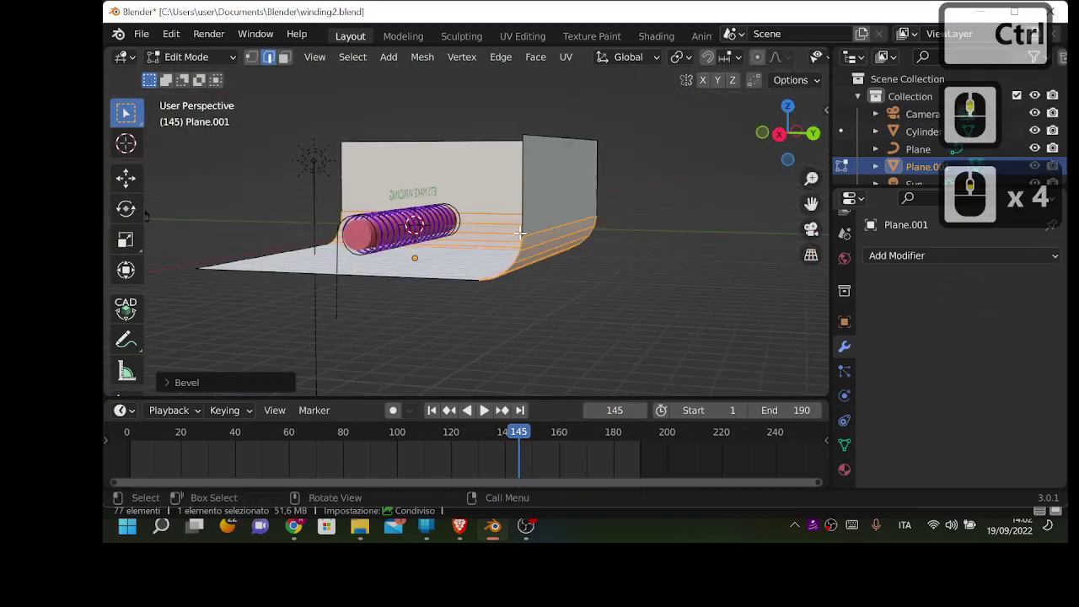
pyautogui.press('Escape')
pyautogui.rightClick(462, 260)
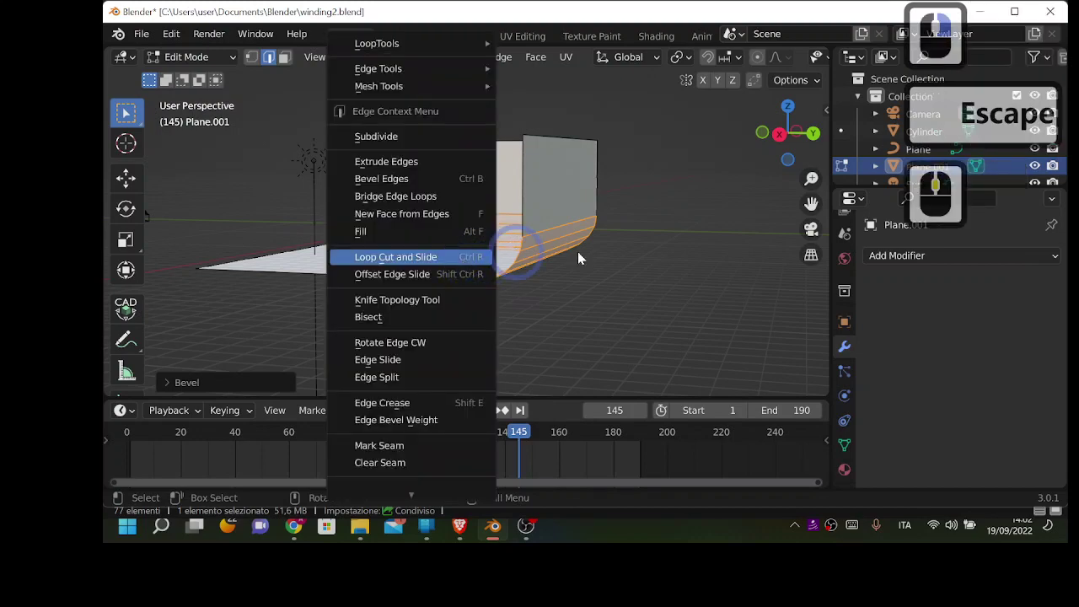
pyautogui.click(663, 261)
pyautogui.press('Escape')
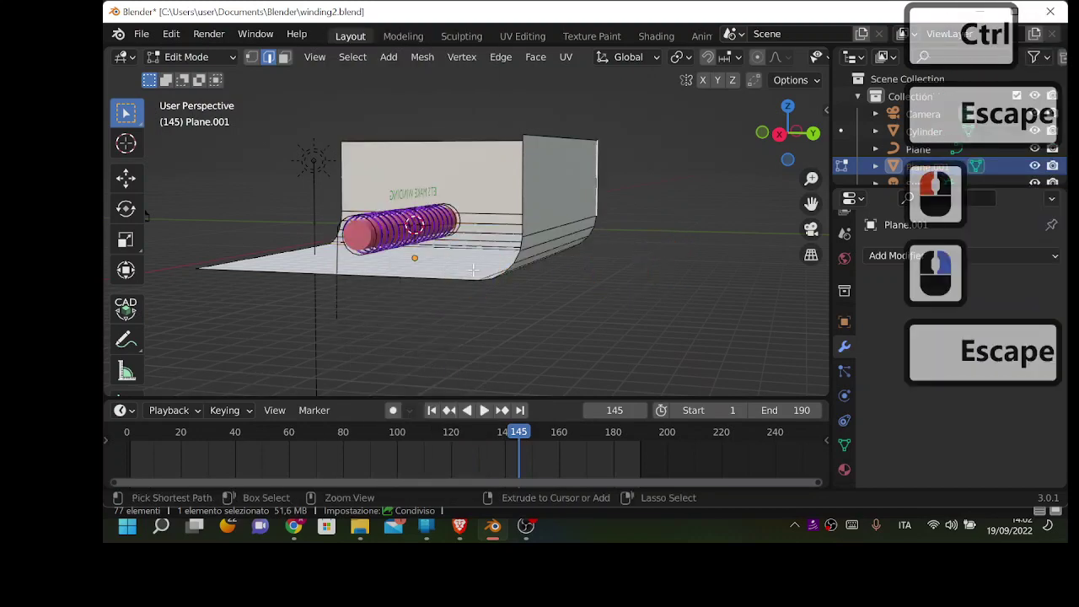
pyautogui.hotkey('ctrl', 'z')
pyautogui.hotkey('ctrl', 'z')
pyautogui.hotkey('ctrl', 'z')
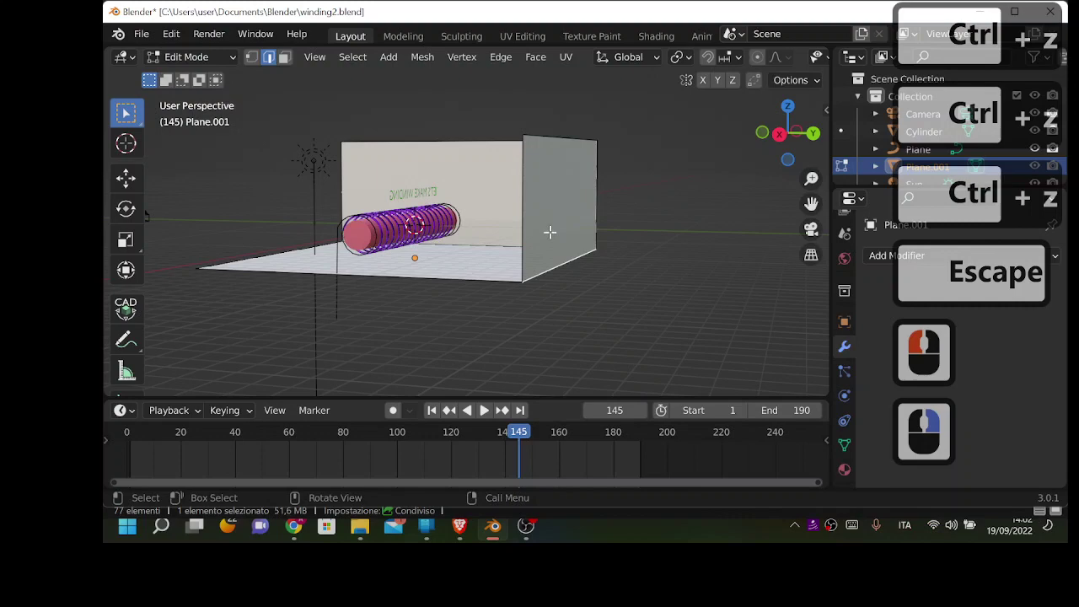
pyautogui.hotkey('ctrl', 'z')
pyautogui.hotkey('ctrl', 'z')
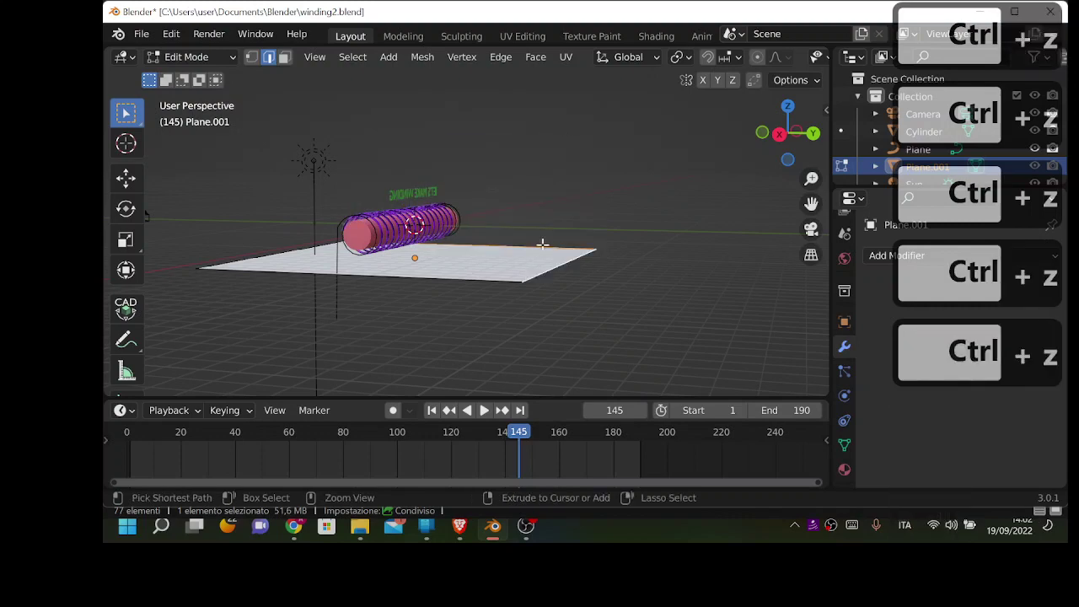
pyautogui.moveTo(542, 243); pyautogui.dragTo(562, 289, button='middle')
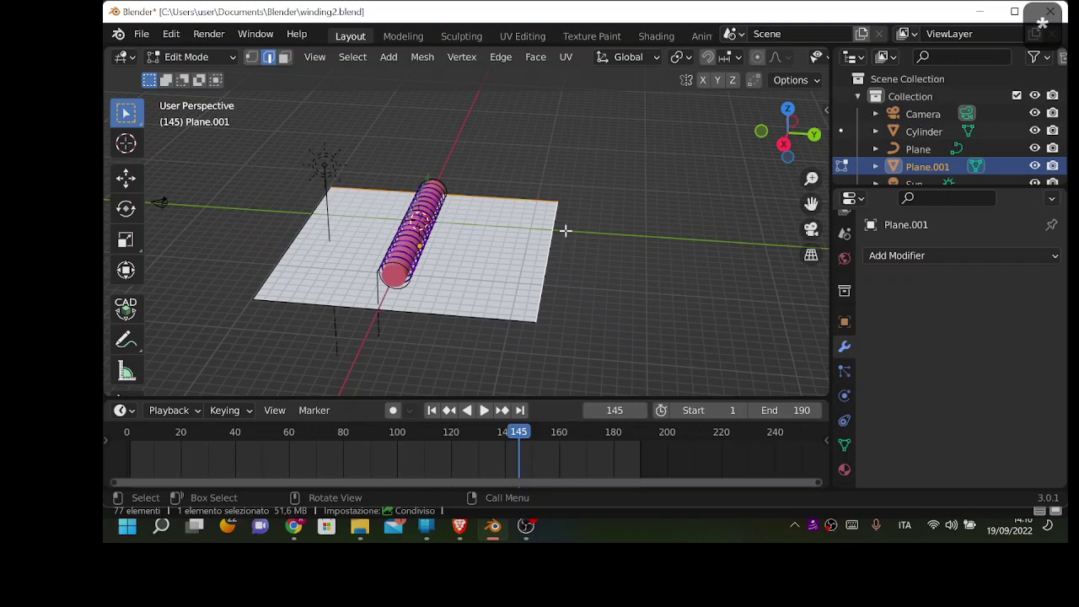
# - Select the plane's far corner and edge, then extrude them straight up along Z
pyautogui.scroll(3, 548, 206)
pyautogui.scroll(1, 540, 196)
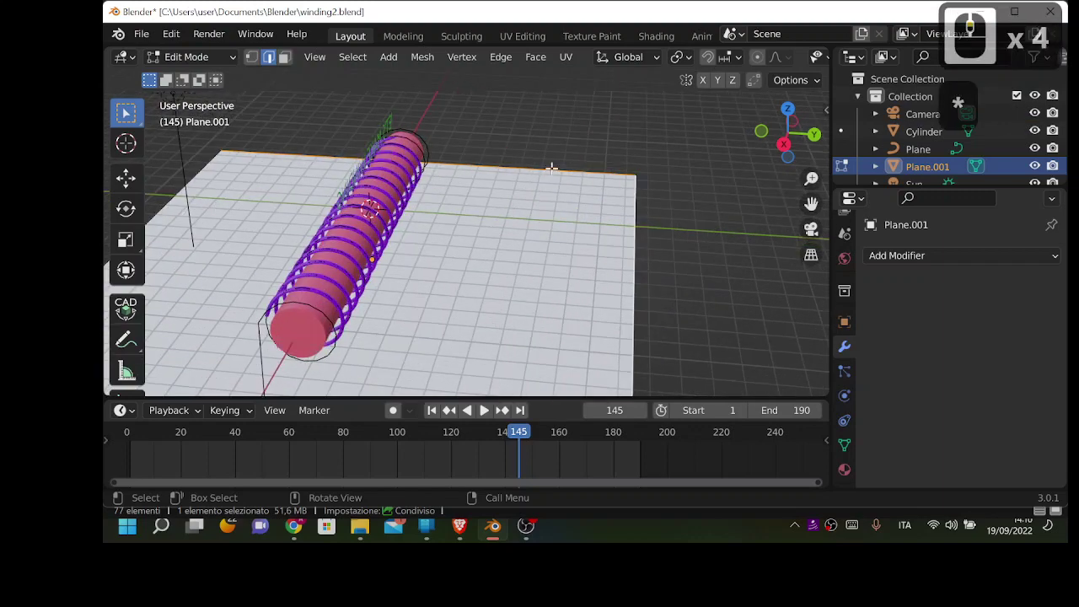
pyautogui.moveTo(552, 167); pyautogui.dragTo(637, 261)
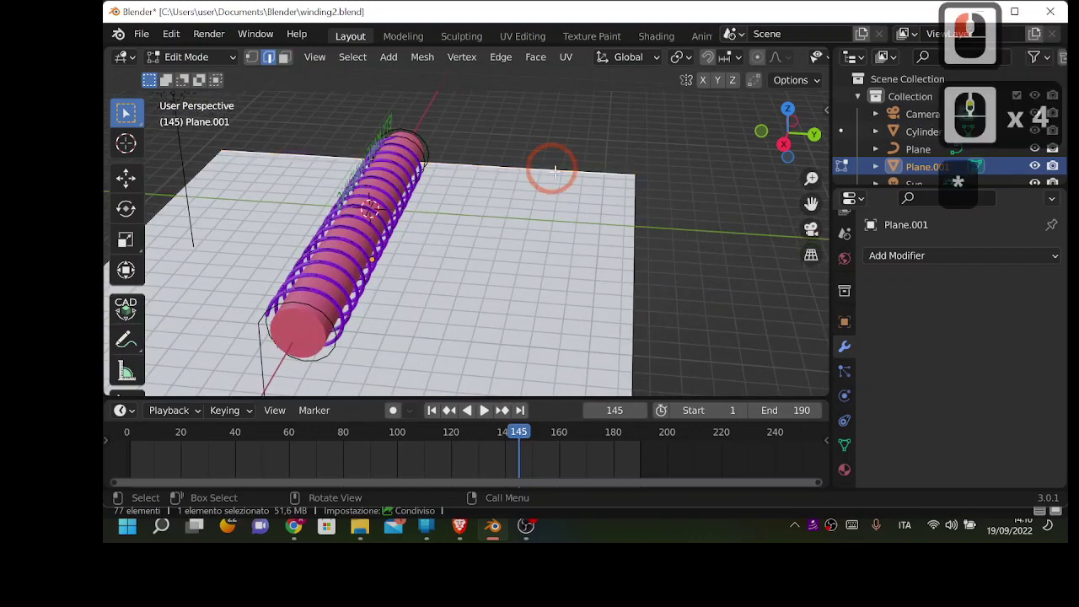
pyautogui.press('shift')
pyautogui.keyDown('shift'); pyautogui.click(635, 257); pyautogui.keyUp('shift')
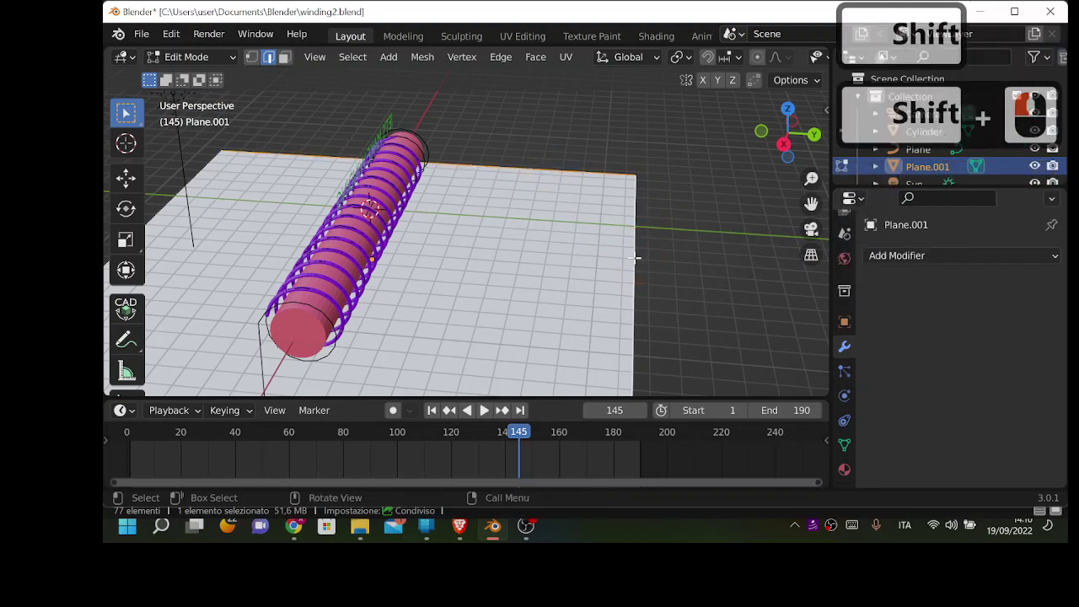
pyautogui.press('e')
pyautogui.press('z')
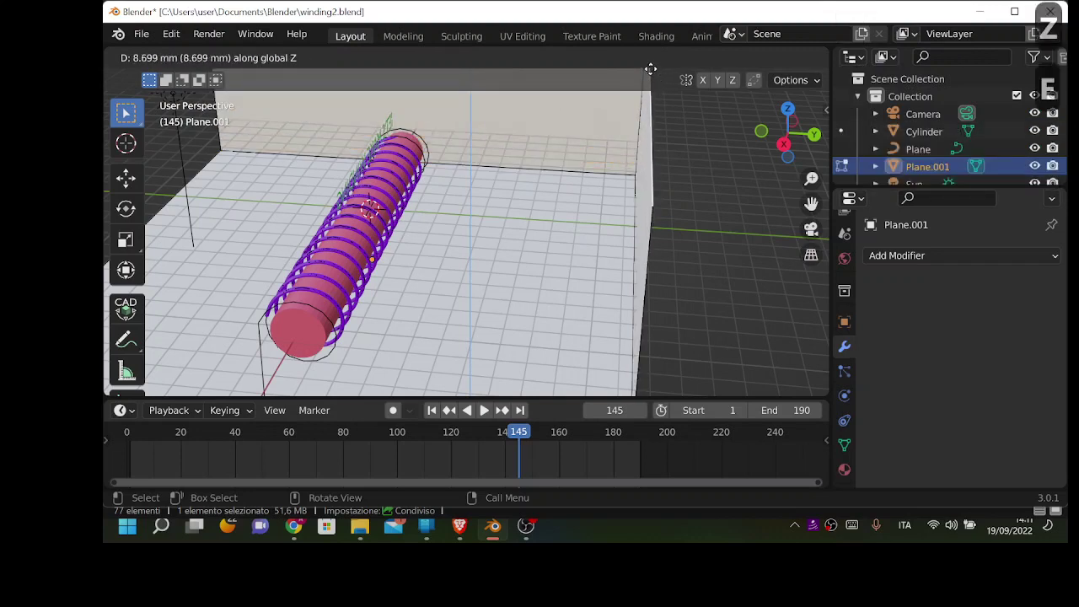
pyautogui.click(646, 391)
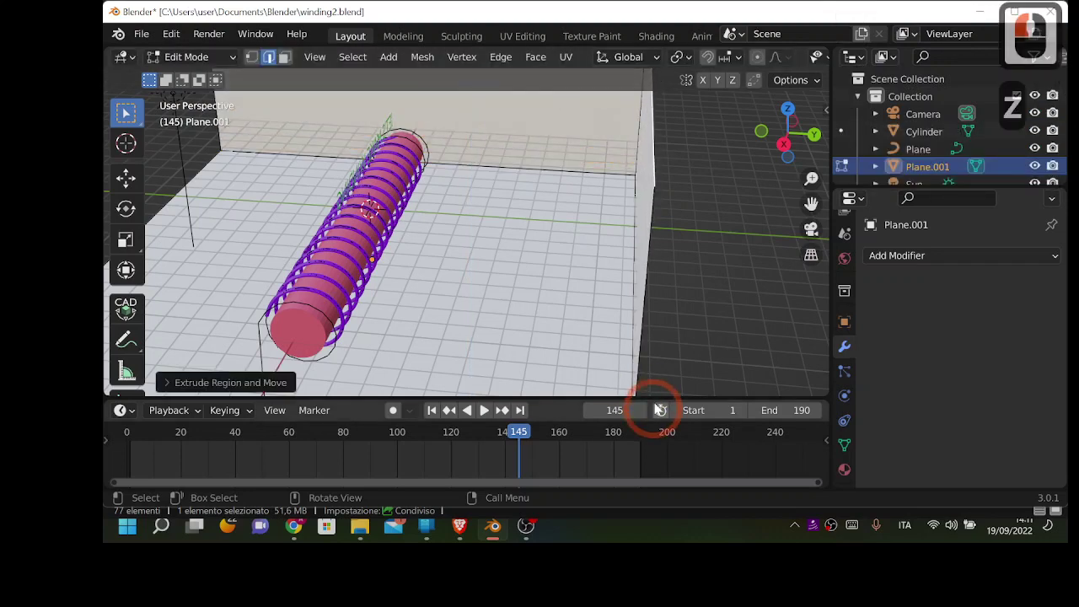
pyautogui.click(538, 175)
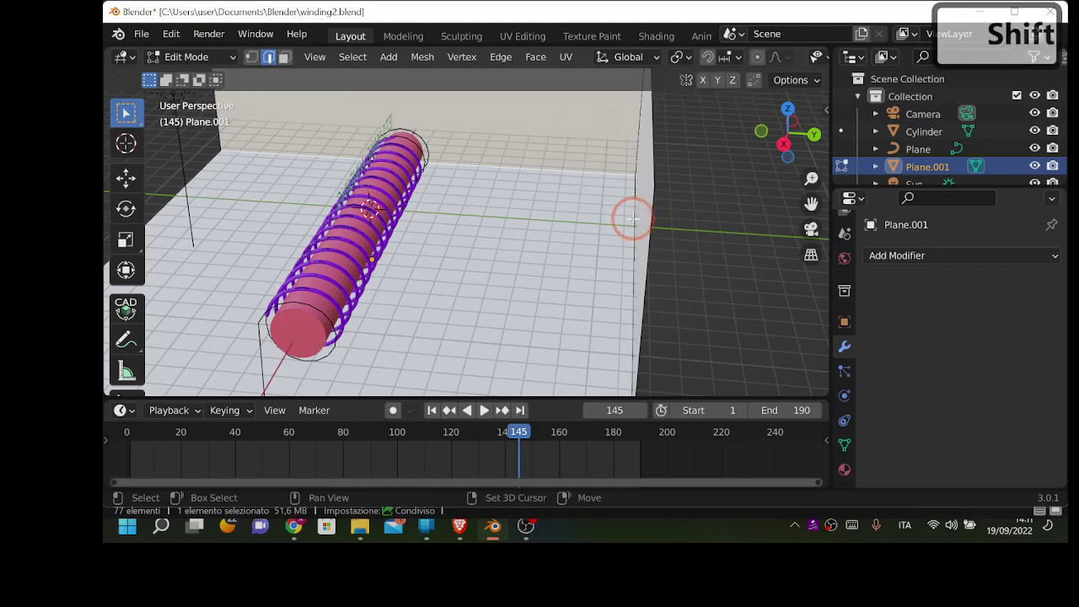
pyautogui.moveTo(633, 229)
pyautogui.keyDown('shift'); pyautogui.mouseDown(button='middle')
pyautogui.moveTo(687, 234)
pyautogui.moveTo(622, 237)
pyautogui.mouseUp(button='middle'); pyautogui.keyUp('shift')
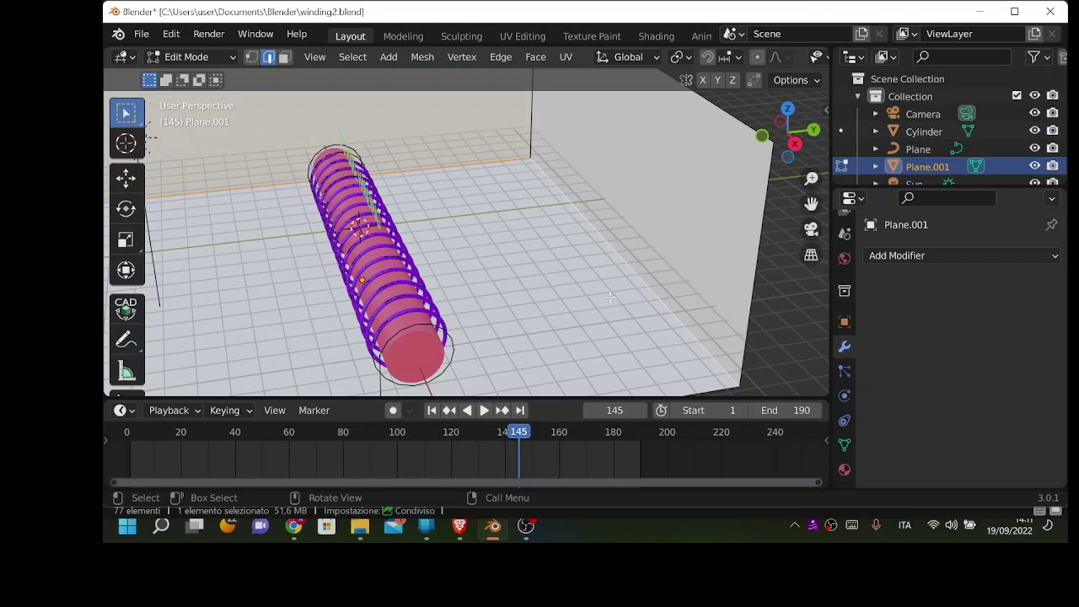
# - Bevel the floor-to-wall corner edge into a smooth curve with 7 segments
pyautogui.press('ctrl')
pyautogui.hotkey('ctrl', 'b')
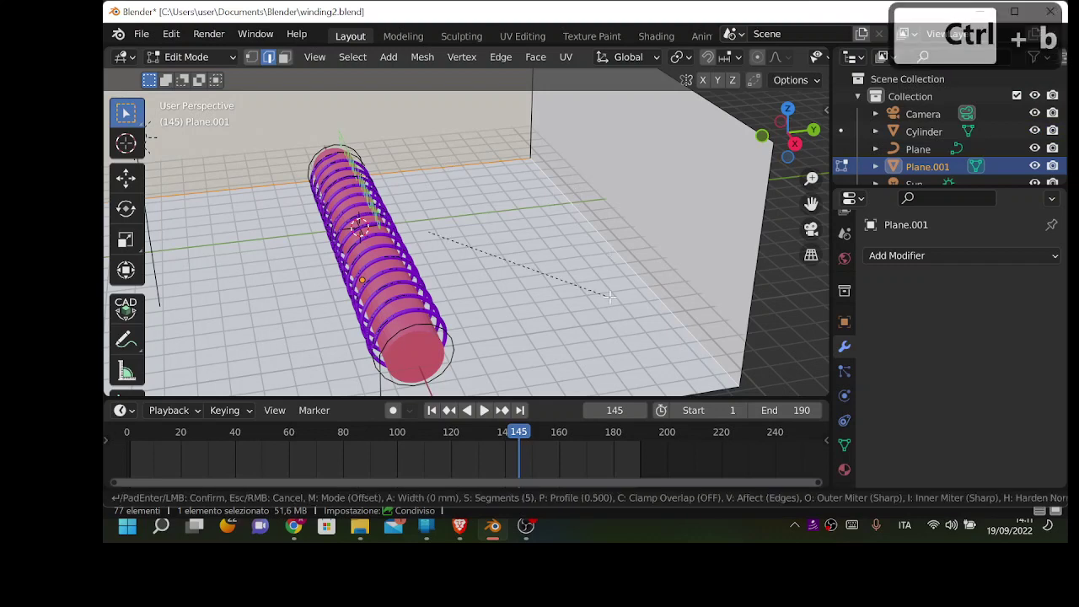
pyautogui.scroll(-3, 611, 296)
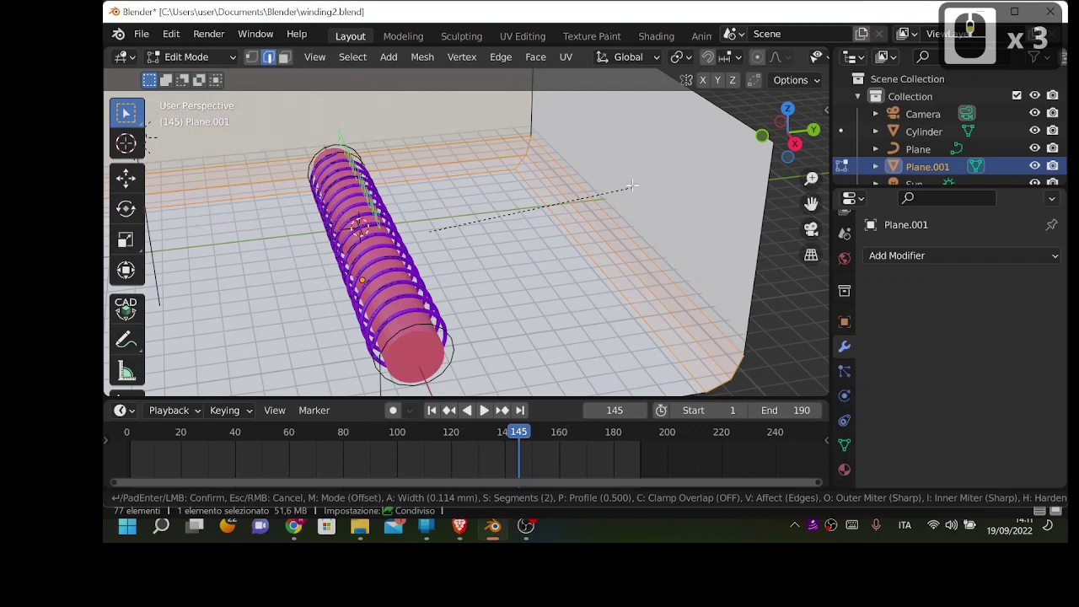
pyautogui.scroll(-2, 633, 166)
pyautogui.scroll(2, 633, 167)
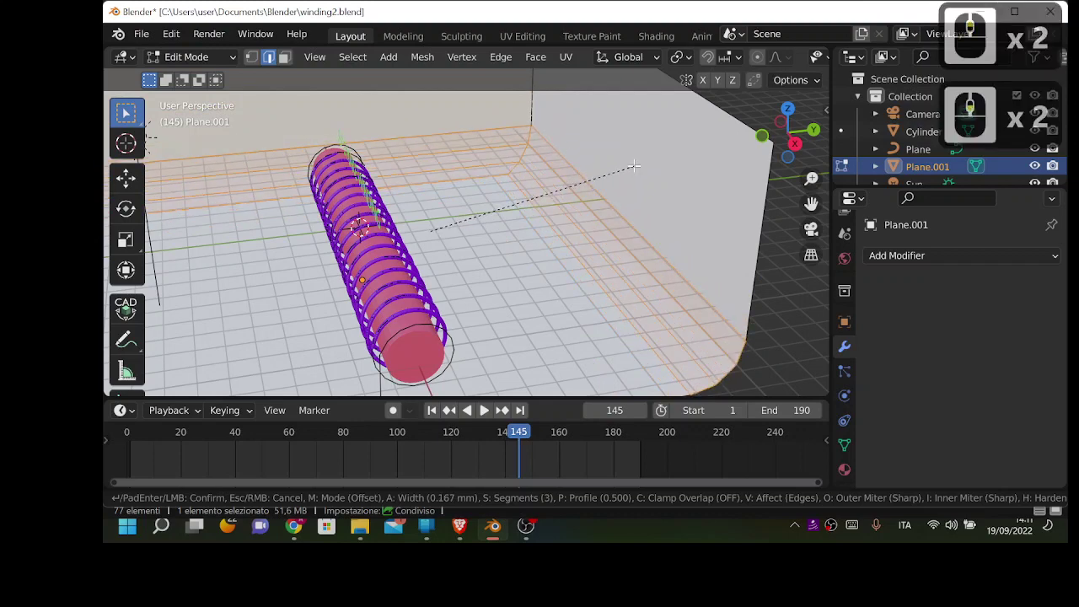
pyautogui.scroll(2, 633, 166)
pyautogui.scroll(1, 633, 167)
pyautogui.scroll(1, 634, 166)
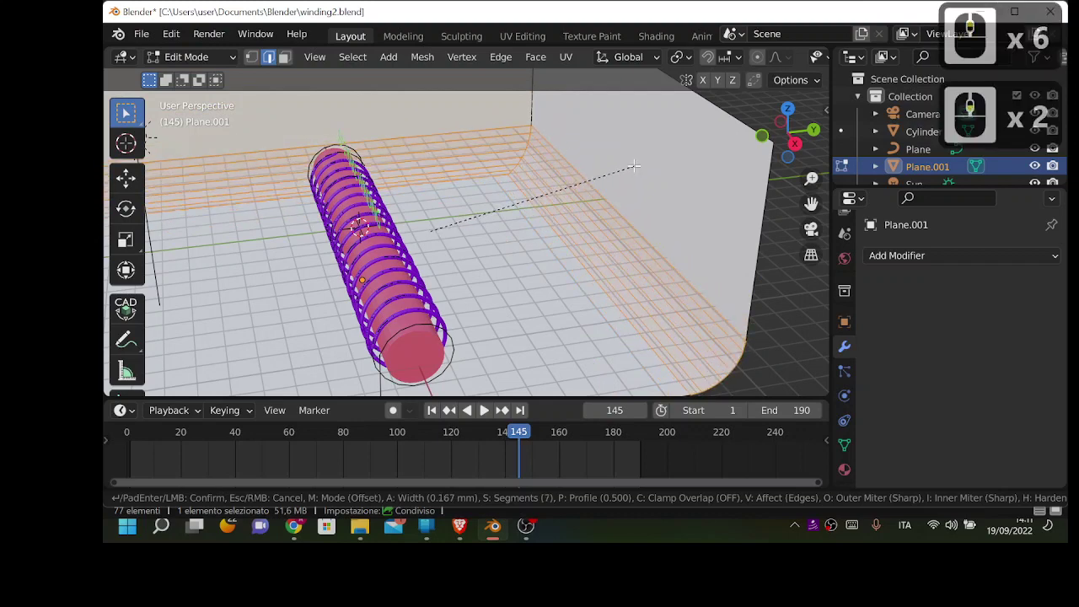
pyautogui.click(633, 166)
# - Check the curved backdrop from the side and return to Object Mode
pyautogui.moveTo(602, 236)
pyautogui.mouseDown(button='middle')
pyautogui.moveTo(669, 298)
pyautogui.moveTo(642, 254)
pyautogui.mouseUp(button='middle')
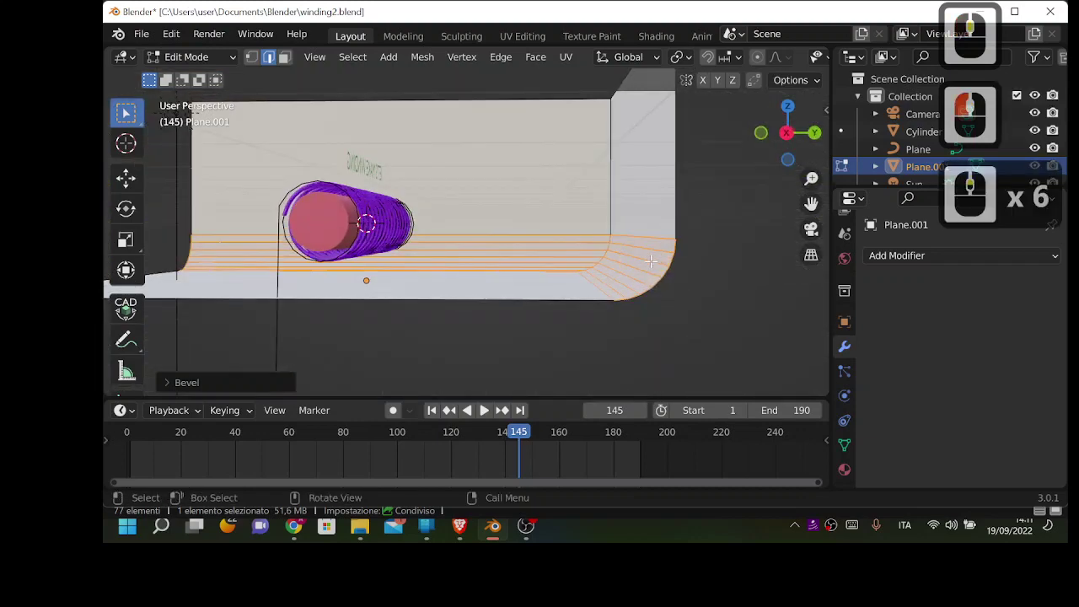
pyautogui.press('Return')
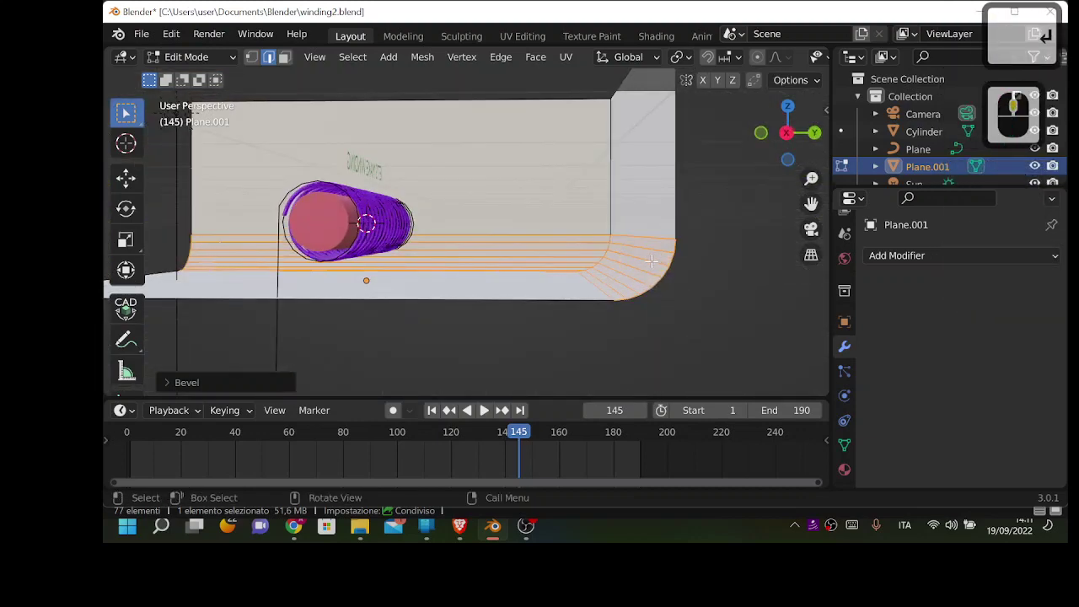
pyautogui.press('Tab')
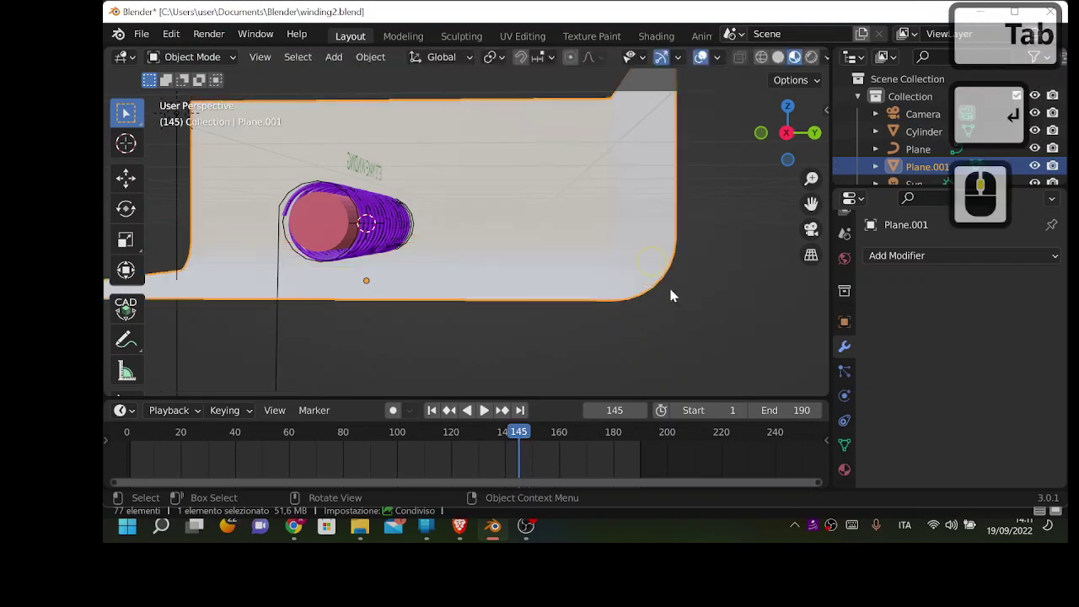
# - Give Plane.001 a new material with a green base colour (H 0.347, S 0.870)
pyautogui.moveTo(671, 297); pyautogui.dragTo(707, 333, button='middle')
pyautogui.scroll(1, 708, 325)
pyautogui.scroll(2, 694, 294)
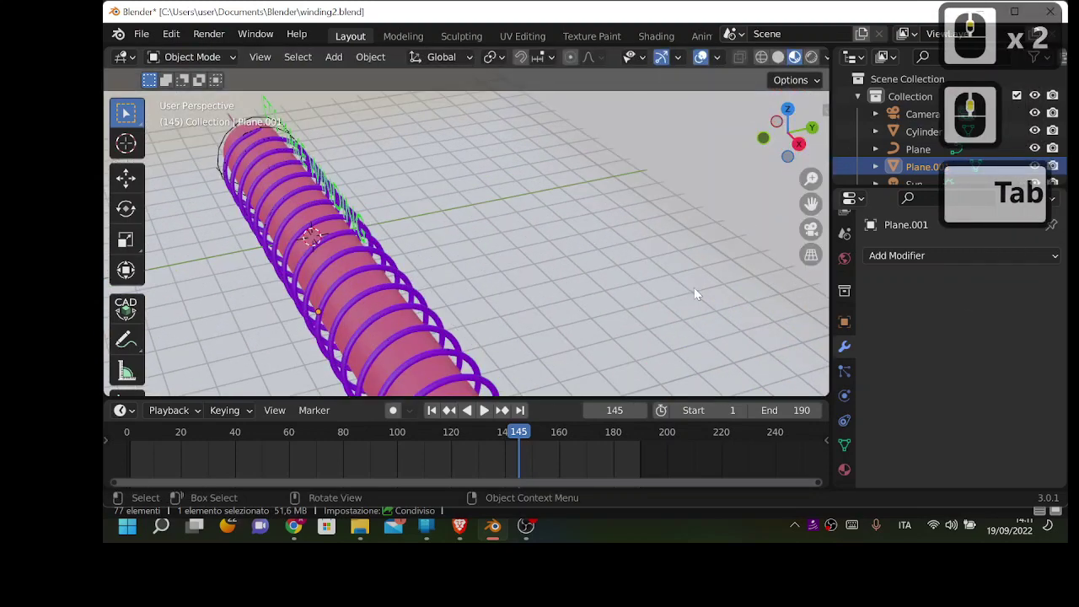
pyautogui.click(731, 191)
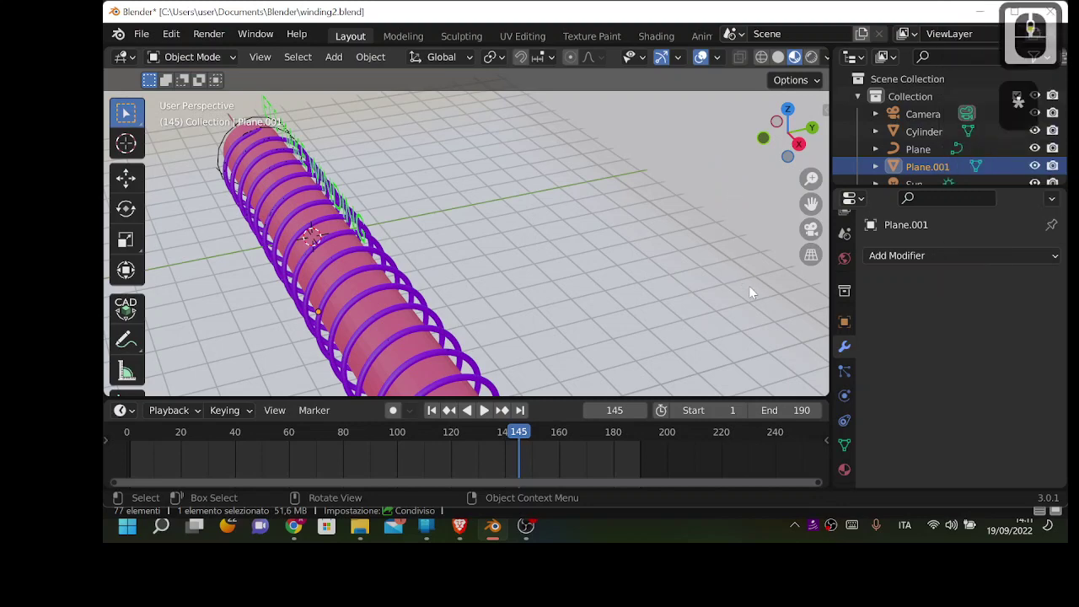
pyautogui.scroll(-2, 751, 288)
pyautogui.click(845, 467)
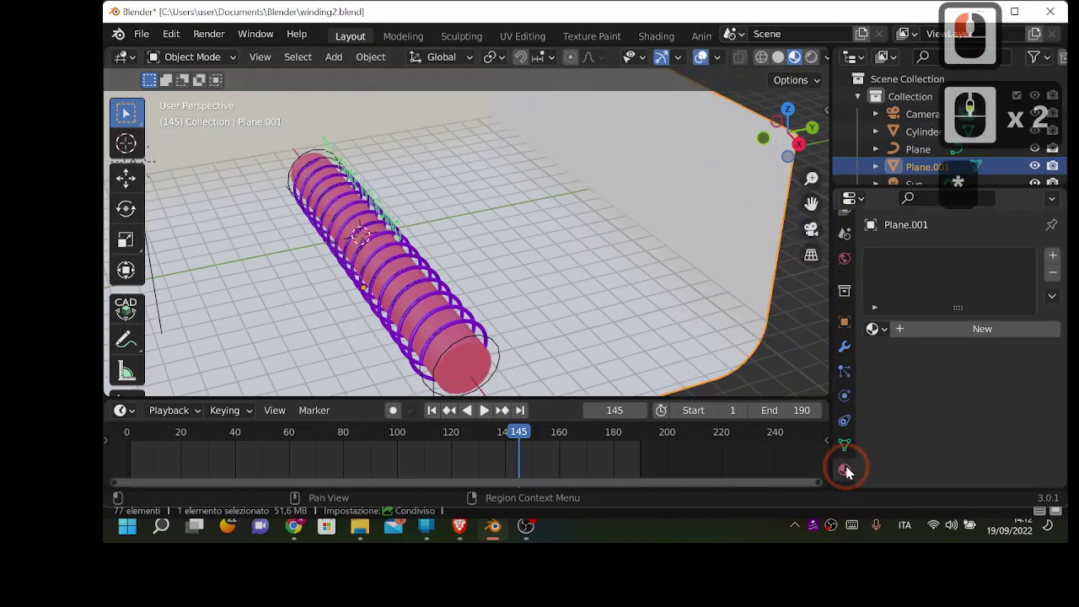
pyautogui.click(918, 336)
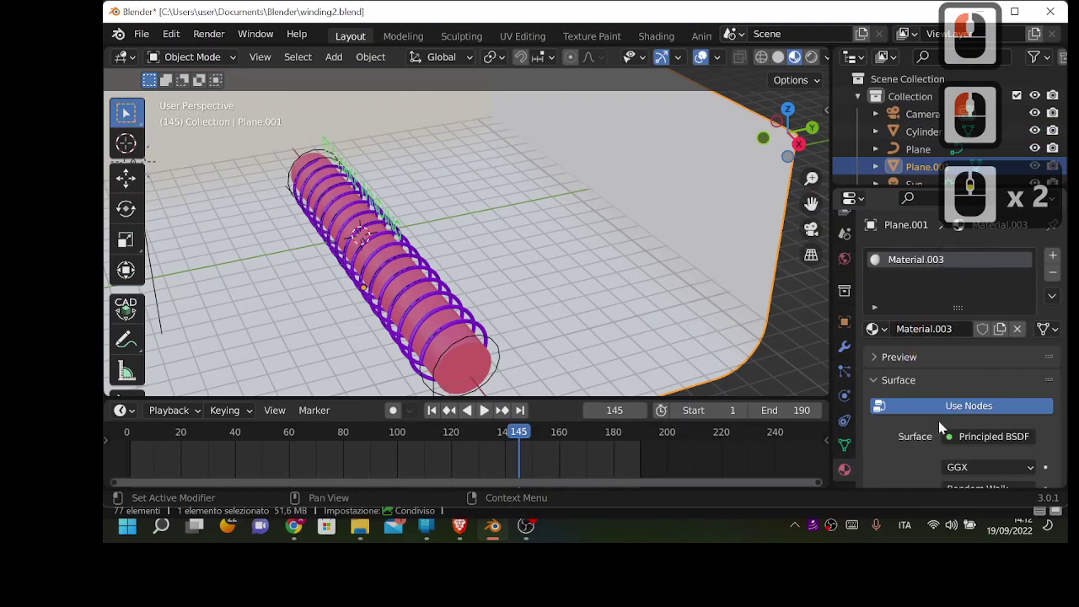
pyautogui.scroll(-4, 939, 421)
pyautogui.click(976, 438)
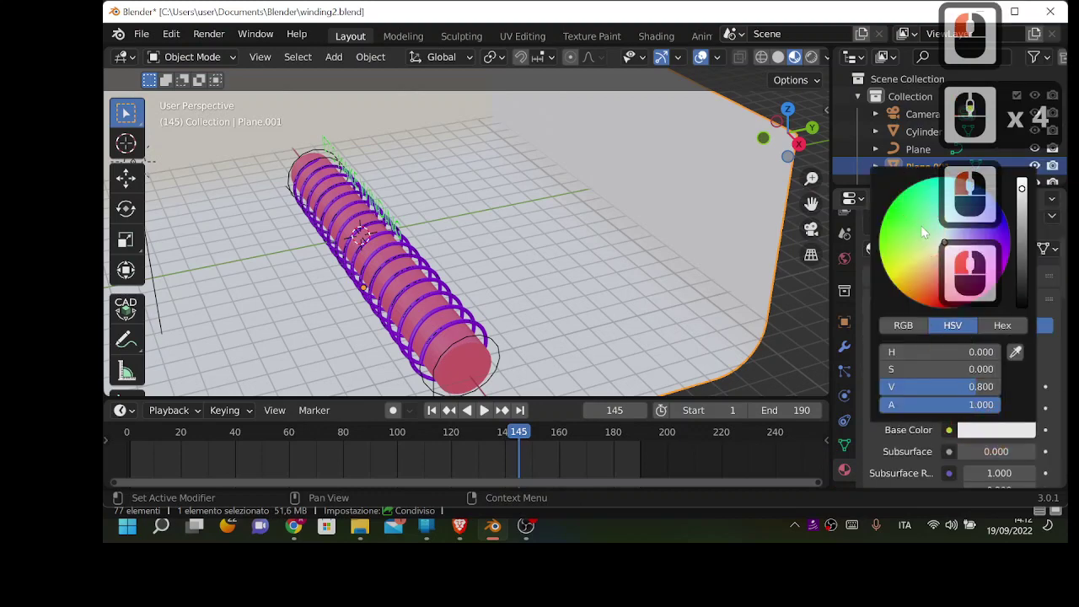
pyautogui.moveTo(921, 225)
pyautogui.mouseDown()
pyautogui.moveTo(893, 202)
pyautogui.moveTo(914, 243)
pyautogui.mouseUp()
# - Raise the backdrop plane slightly along the Z axis
pyautogui.click(728, 201)
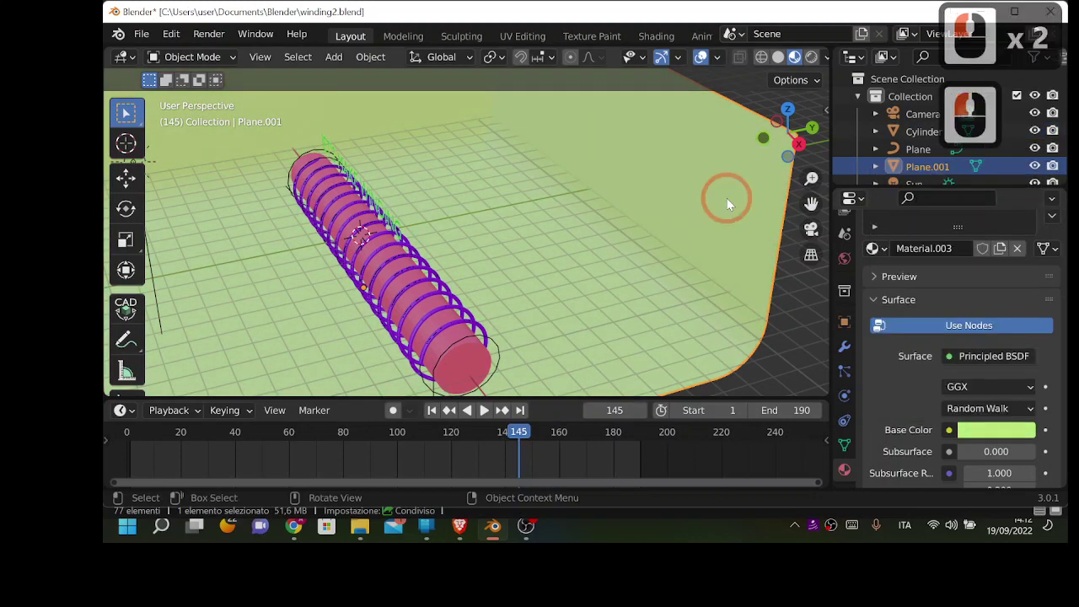
pyautogui.press('g')
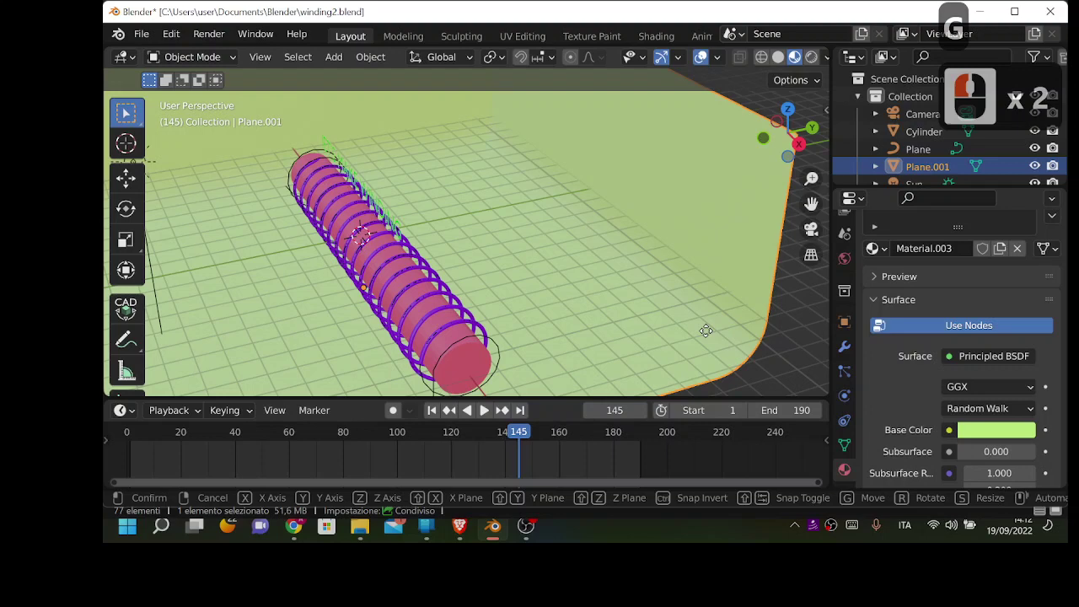
pyautogui.press('z')
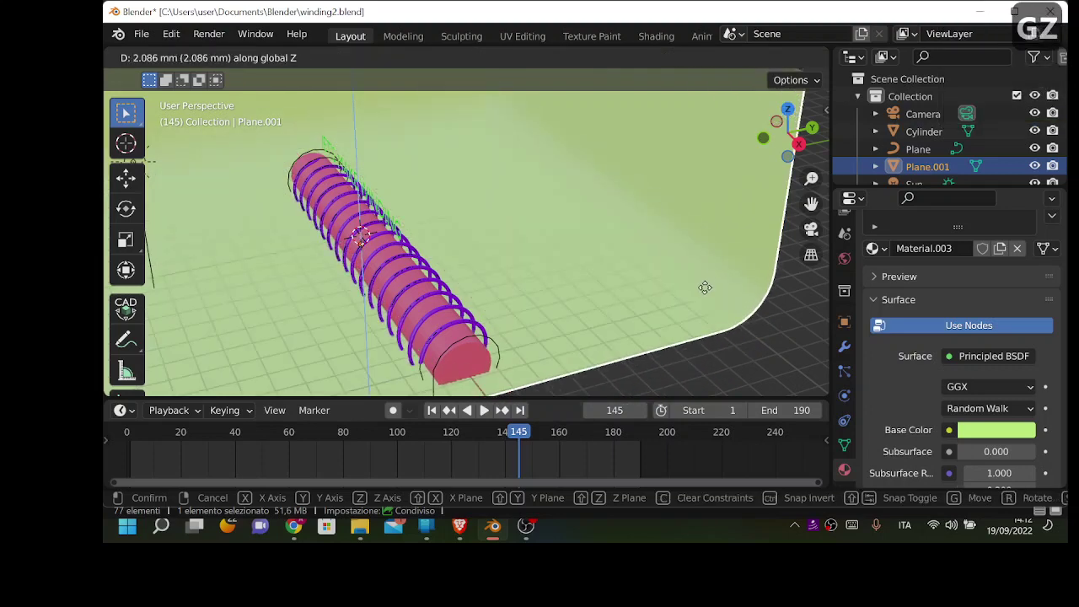
pyautogui.click(705, 288)
# - Select every scene object except the backdrop plane by inverting a plane-only selection
pyautogui.click(556, 307)
pyautogui.scroll(-2, 471, 313)
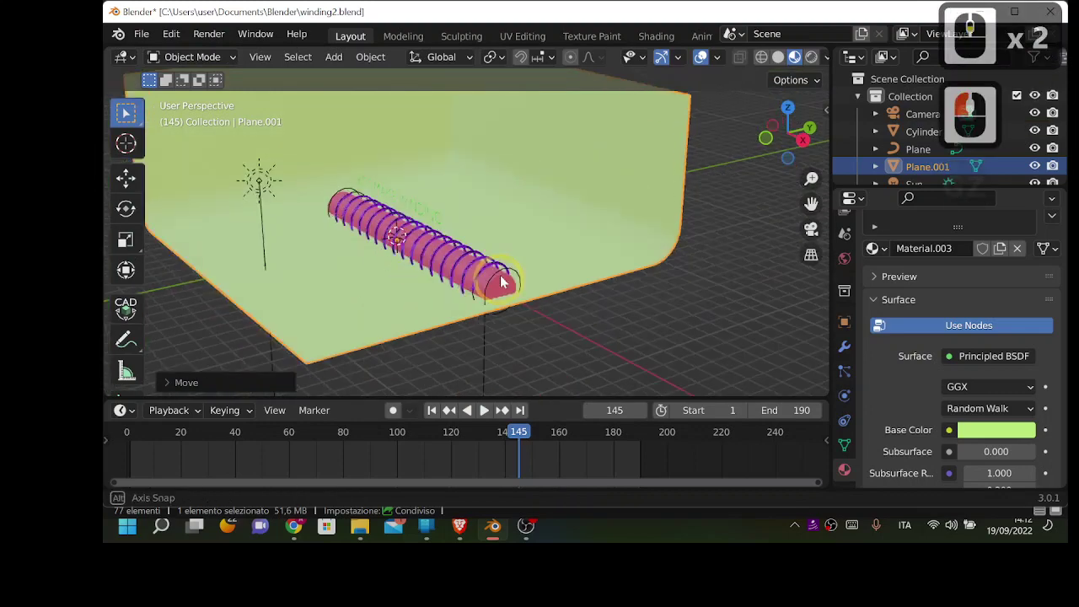
pyautogui.scroll(-2, 472, 278)
pyautogui.click(472, 259)
pyautogui.press('a')
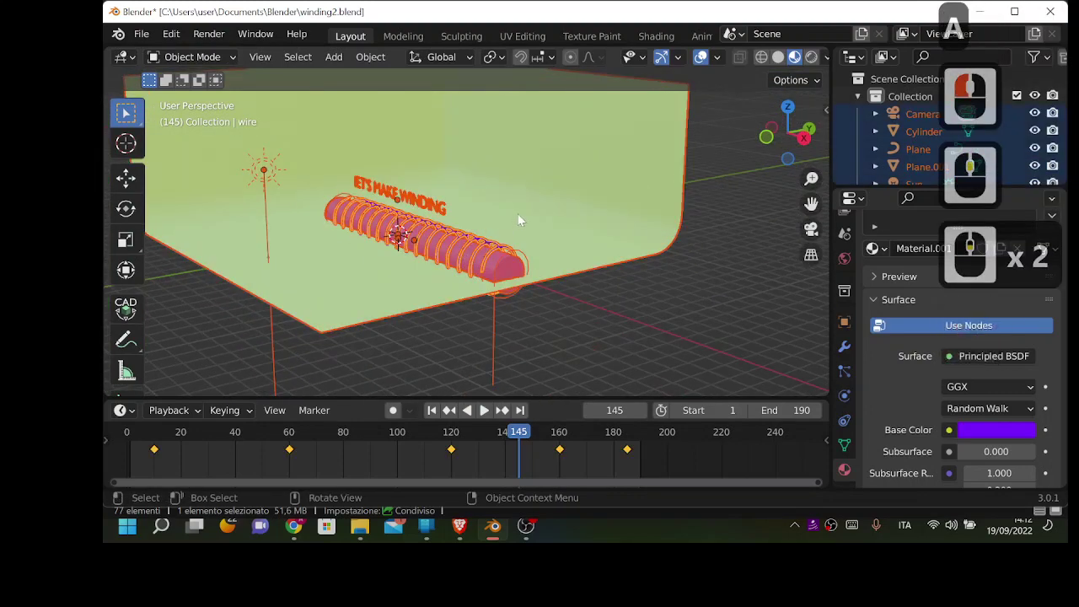
pyautogui.keyDown('ctrl'); pyautogui.click(602, 178); pyautogui.keyUp('ctrl')
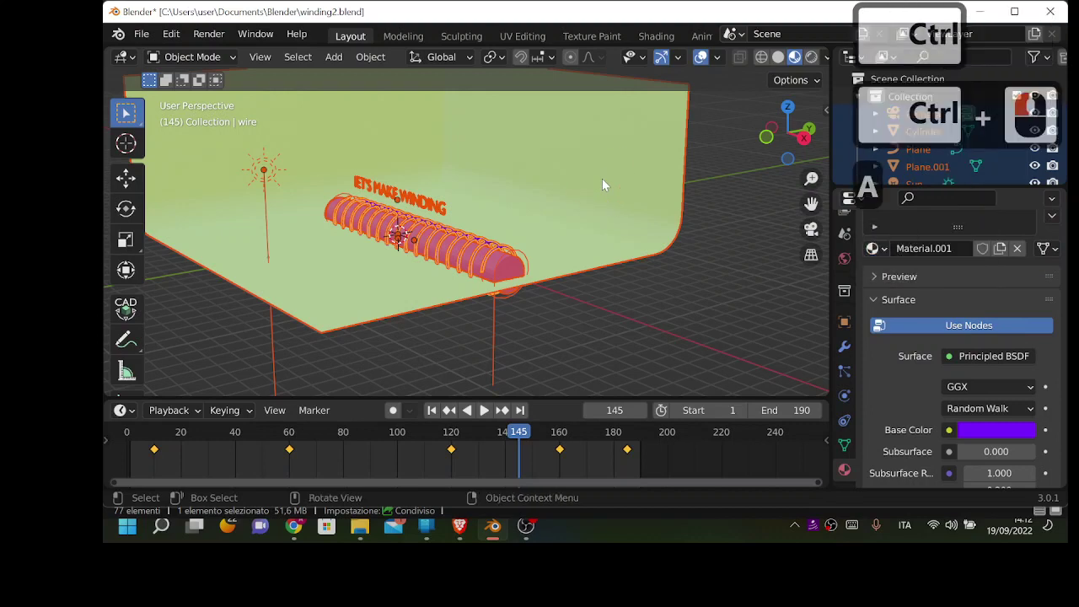
pyautogui.keyDown('ctrl'); pyautogui.click(625, 178); pyautogui.keyUp('ctrl')
pyautogui.keyDown('ctrl'); pyautogui.click(653, 157); pyautogui.keyUp('ctrl')
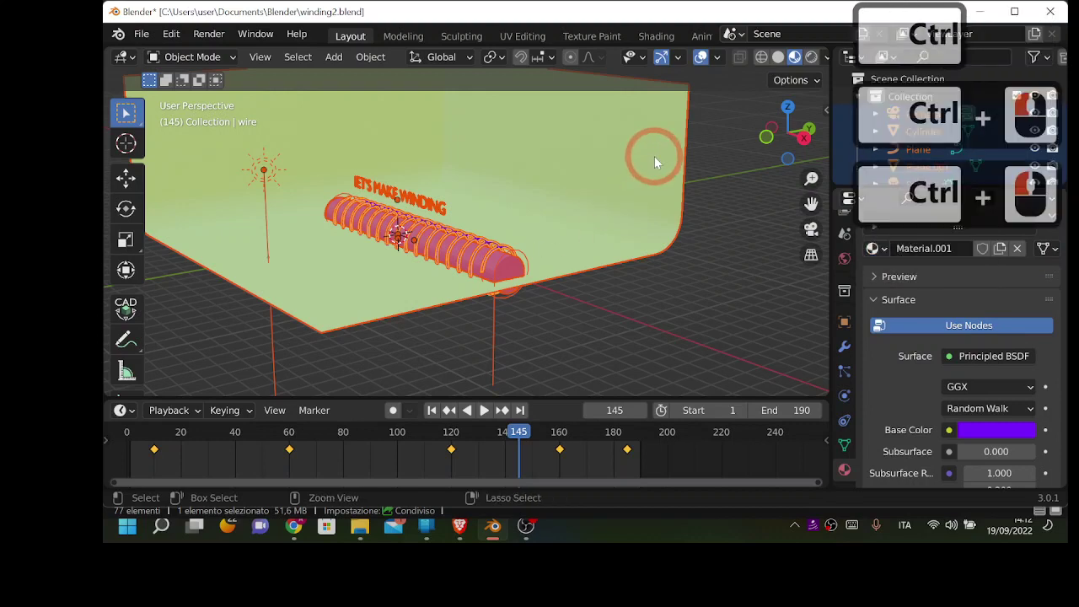
pyautogui.keyDown('ctrl'); pyautogui.click(640, 215); pyautogui.keyUp('ctrl')
pyautogui.keyDown('ctrl'); pyautogui.click(615, 262); pyautogui.keyUp('ctrl')
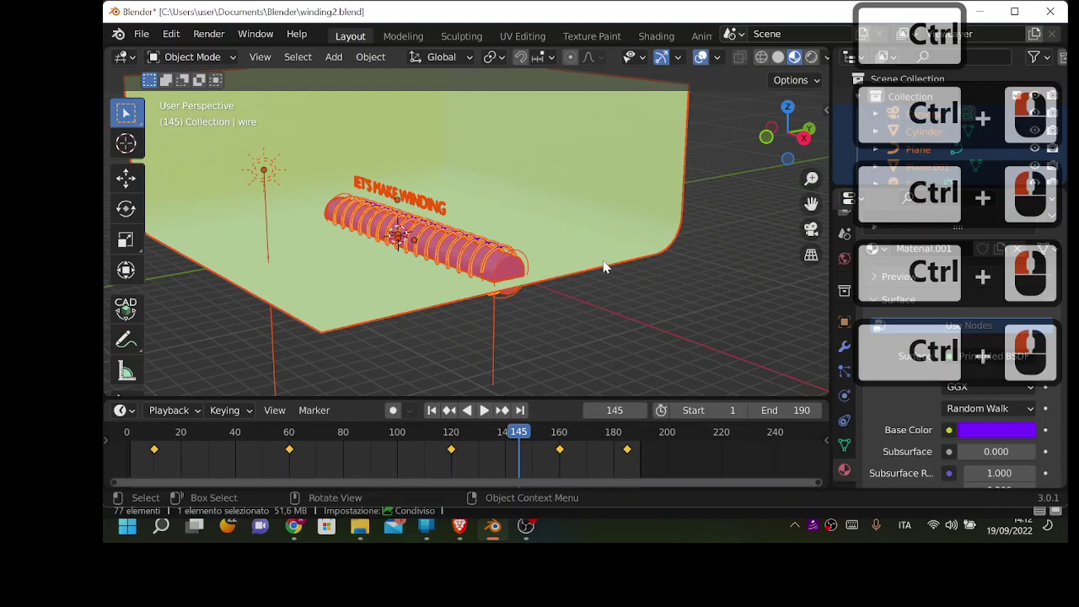
pyautogui.keyDown('shift'); pyautogui.click(621, 166); pyautogui.keyUp('shift')
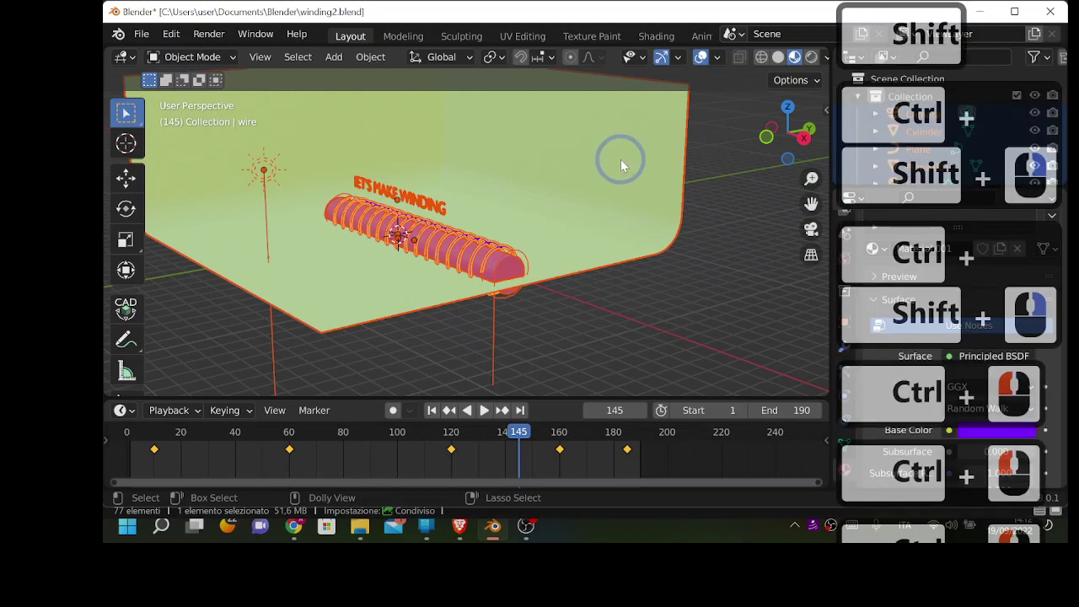
pyautogui.click(593, 189)
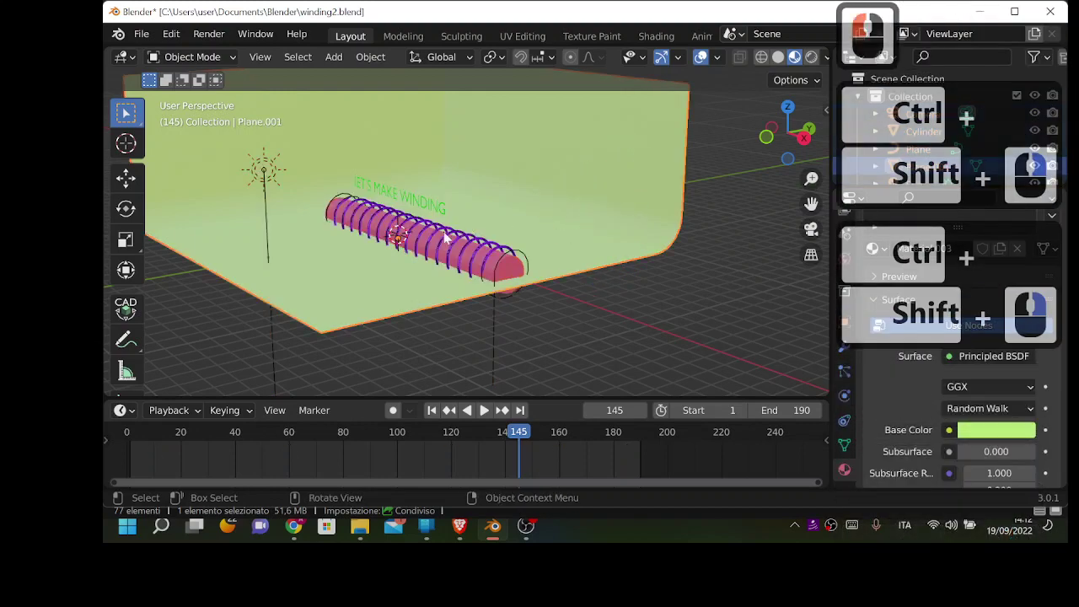
pyautogui.click(655, 155)
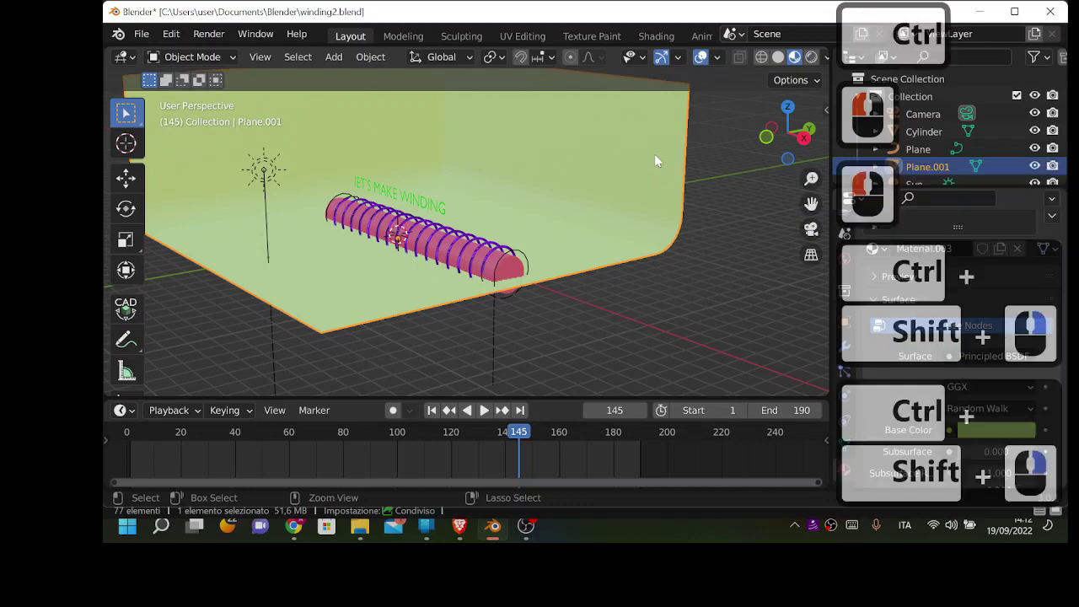
pyautogui.hotkey('ctrl', 'i')
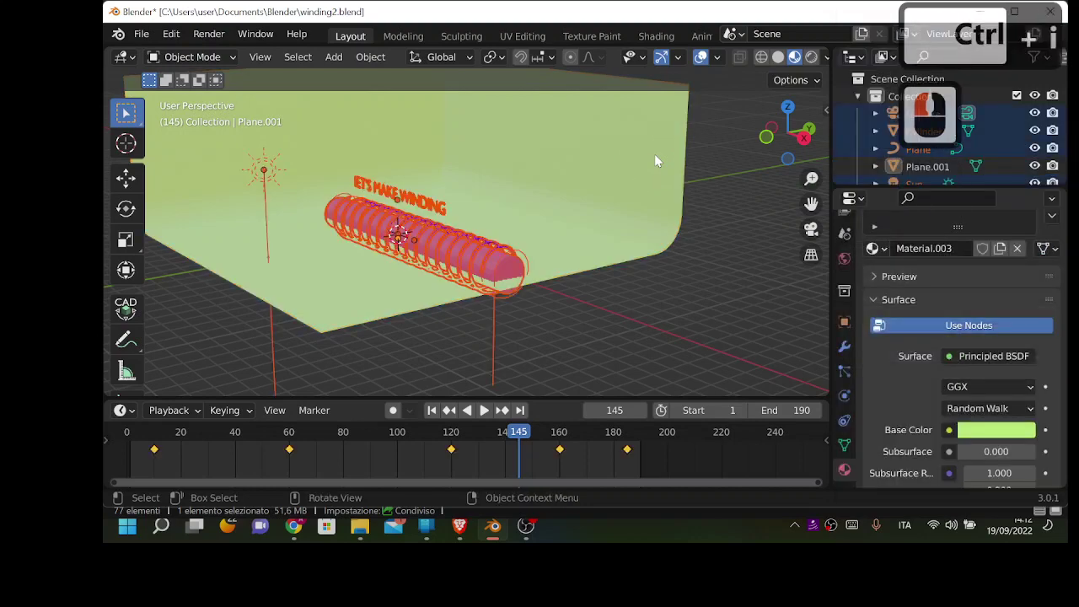
# - Lift the coil, text and companion objects about 6 mm up along Z
pyautogui.press('g')
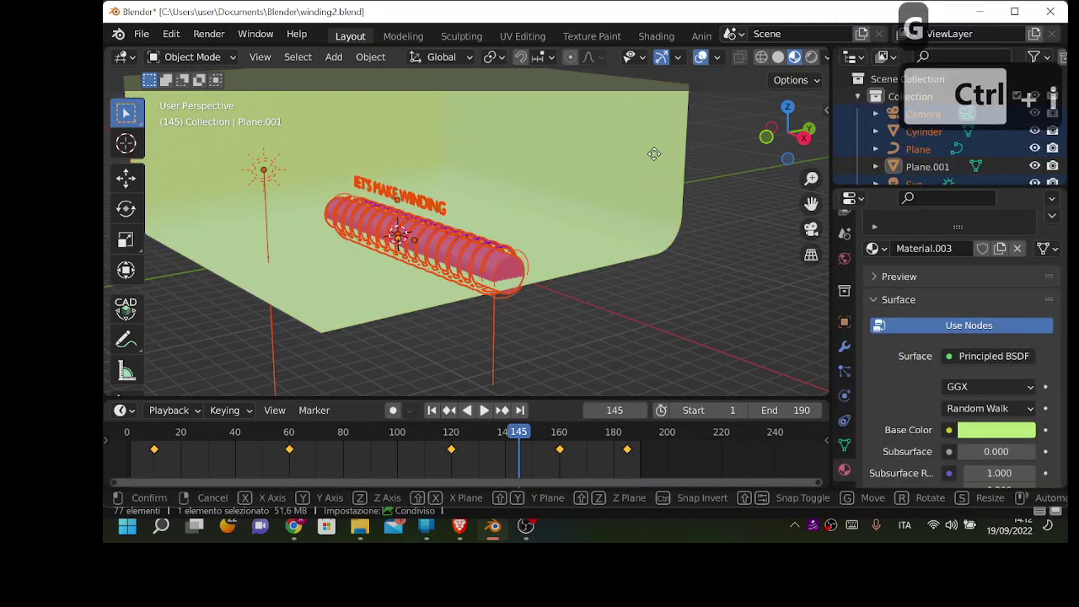
pyautogui.press('z')
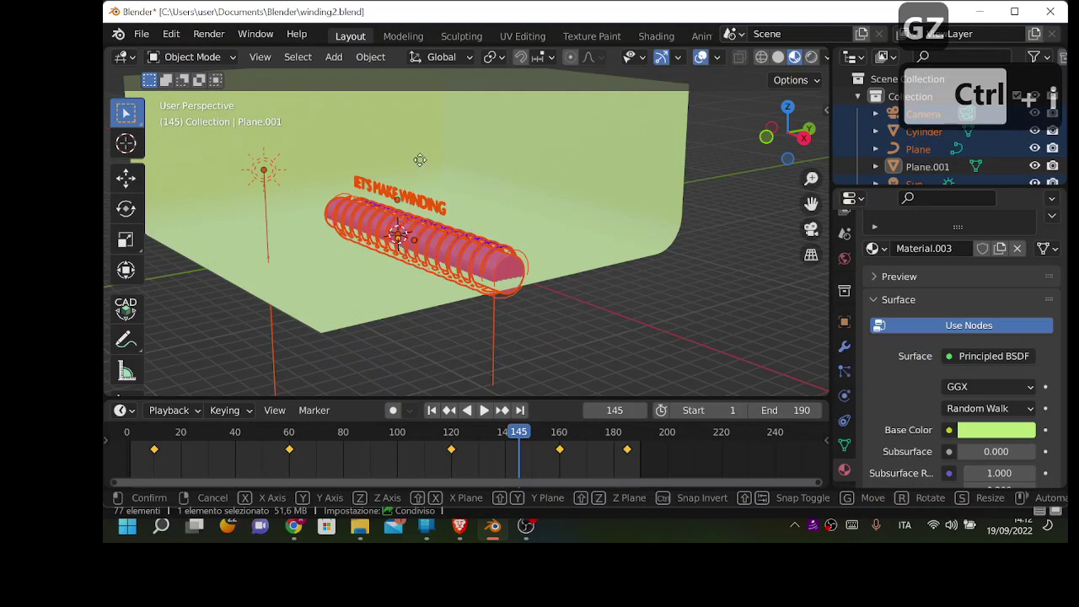
pyautogui.press('Escape')
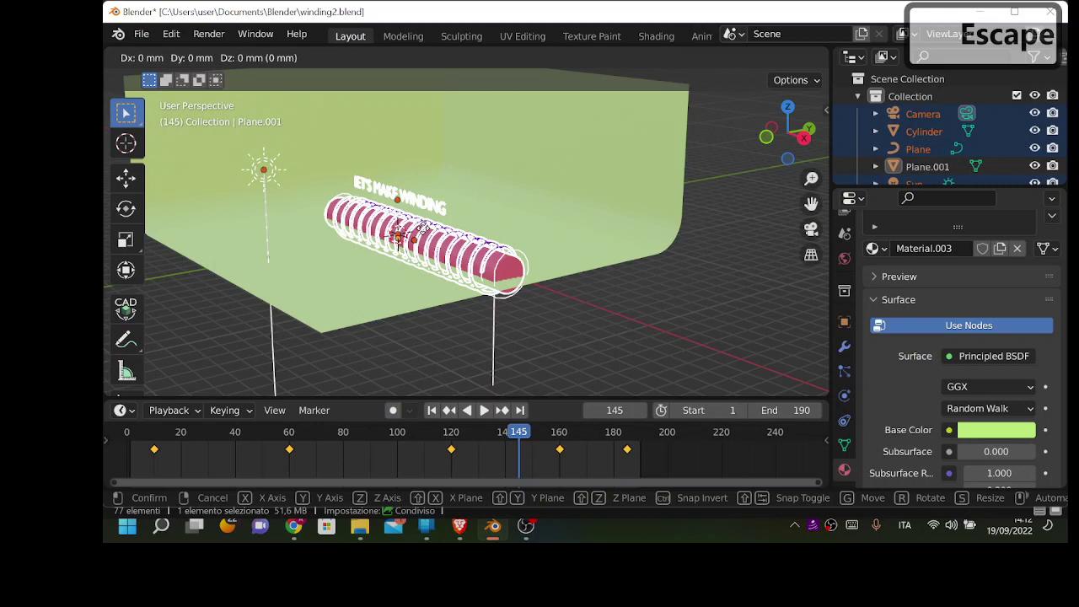
pyautogui.press('z')
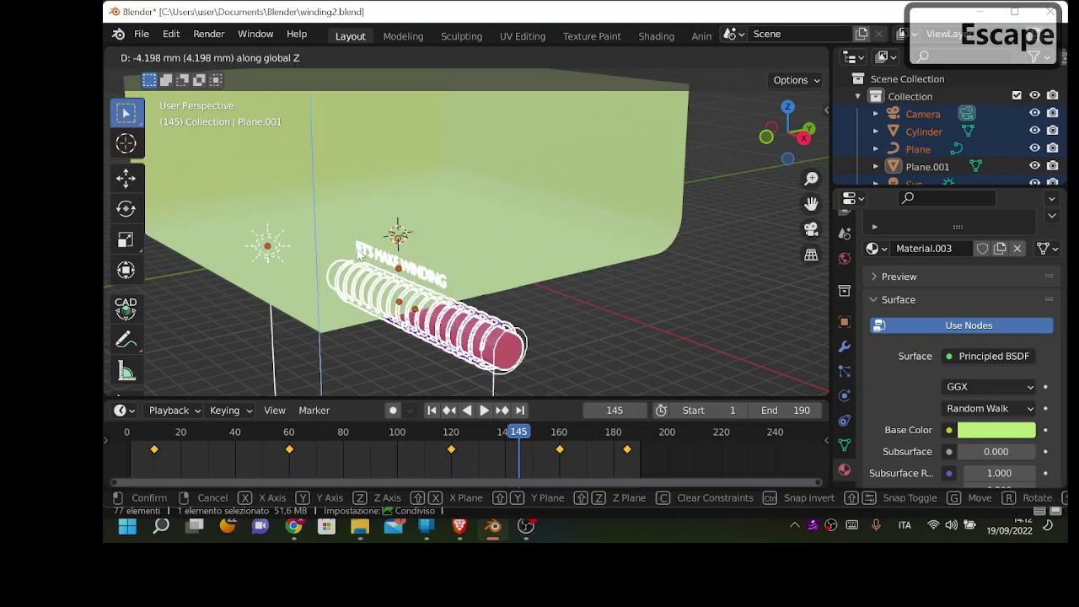
pyautogui.press('g')
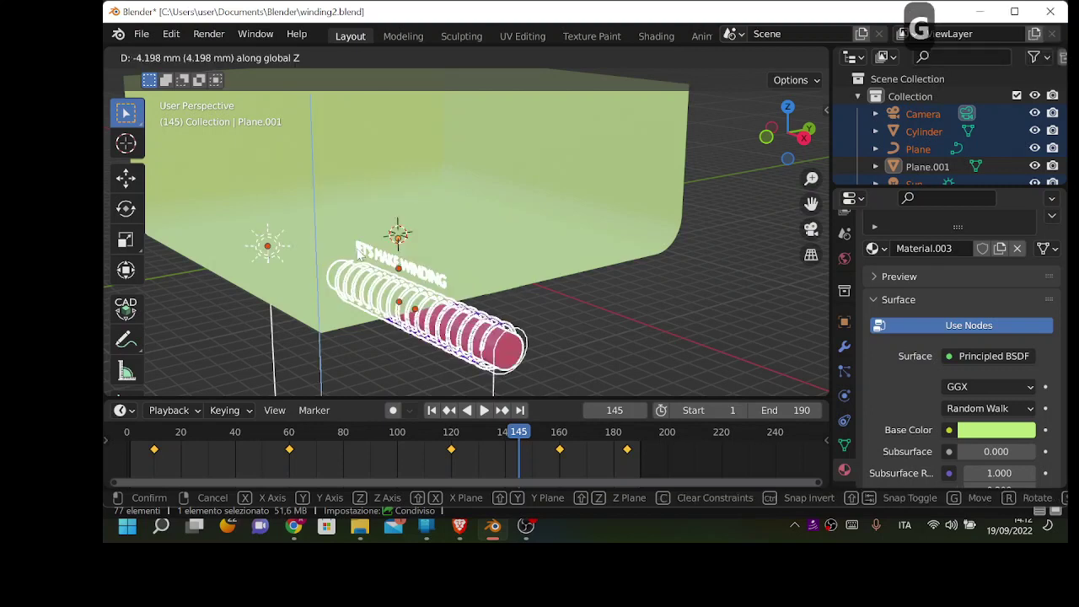
pyautogui.press('z')
pyautogui.click(375, 108)
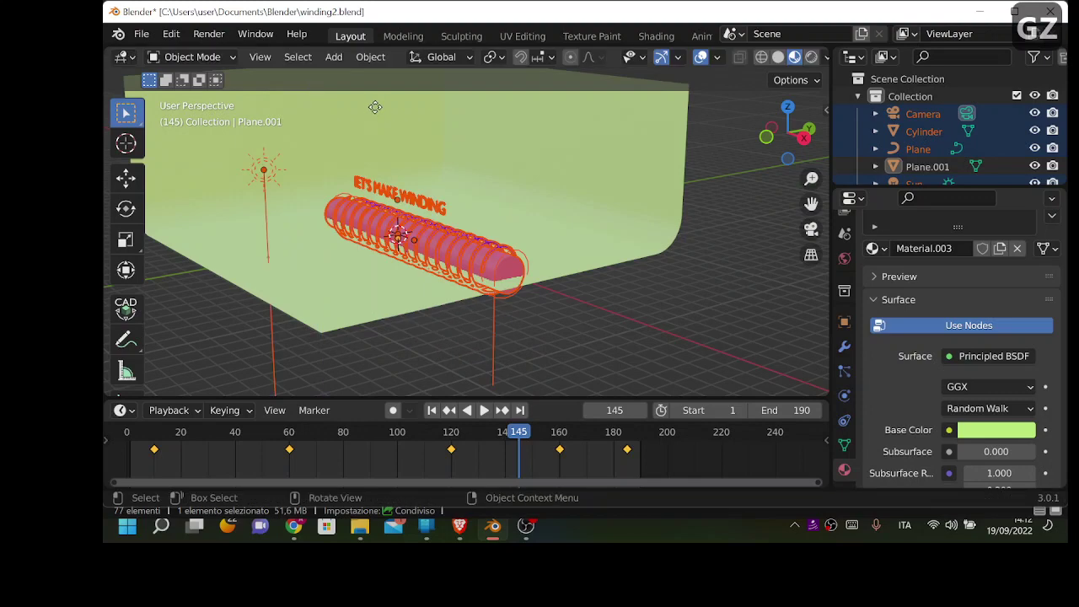
pyautogui.click(371, 88)
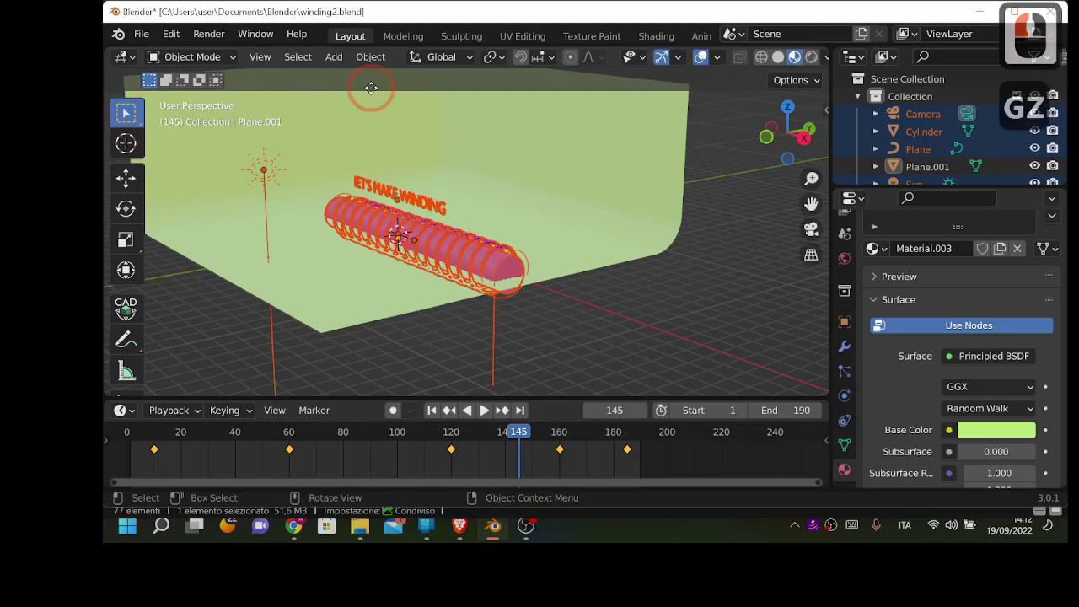
pyautogui.press('g')
pyautogui.press('z')
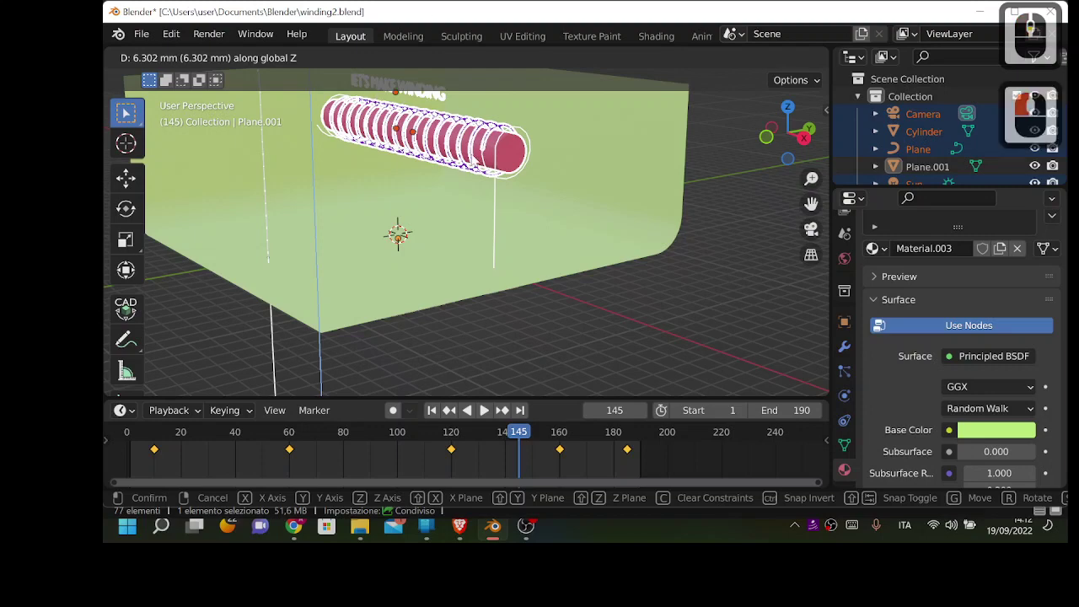
pyautogui.scroll(-3, 446, 174)
# - Confirm the lift, then move the selection -2.315 mm along the global Z axis
pyautogui.click(544, 228)
pyautogui.scroll(-3, 535, 223)
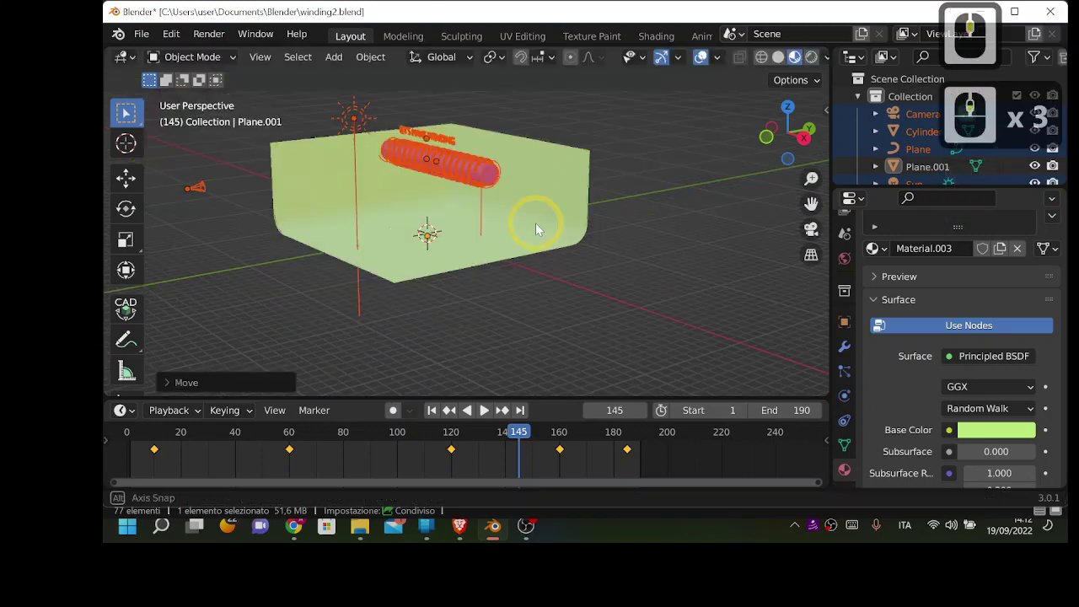
pyautogui.moveTo(508, 224); pyautogui.dragTo(449, 215, button='middle')
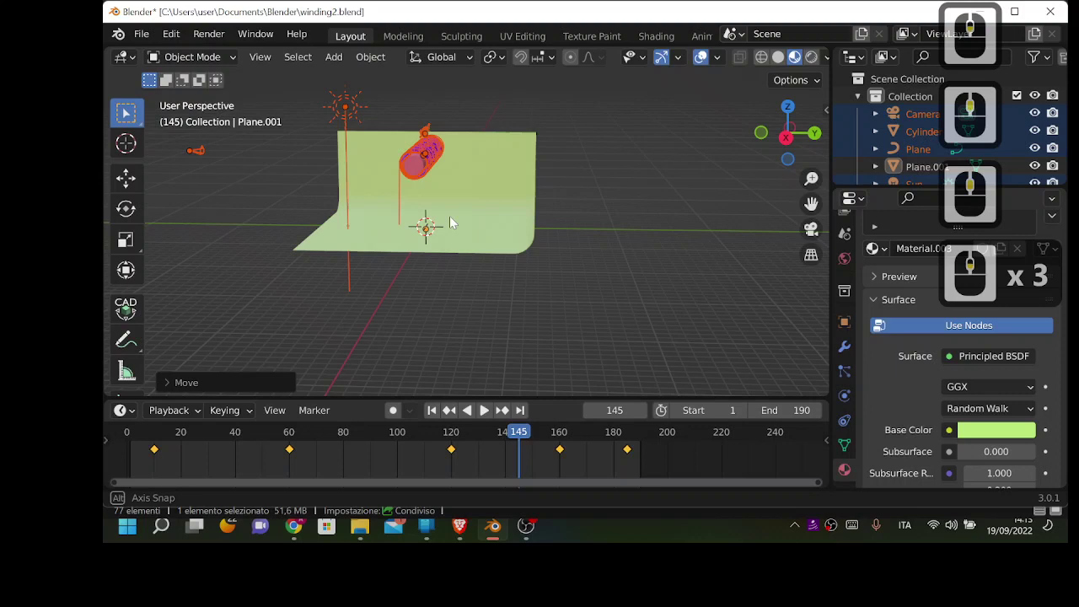
pyautogui.moveTo(505, 187); pyautogui.dragTo(516, 187, button='middle')
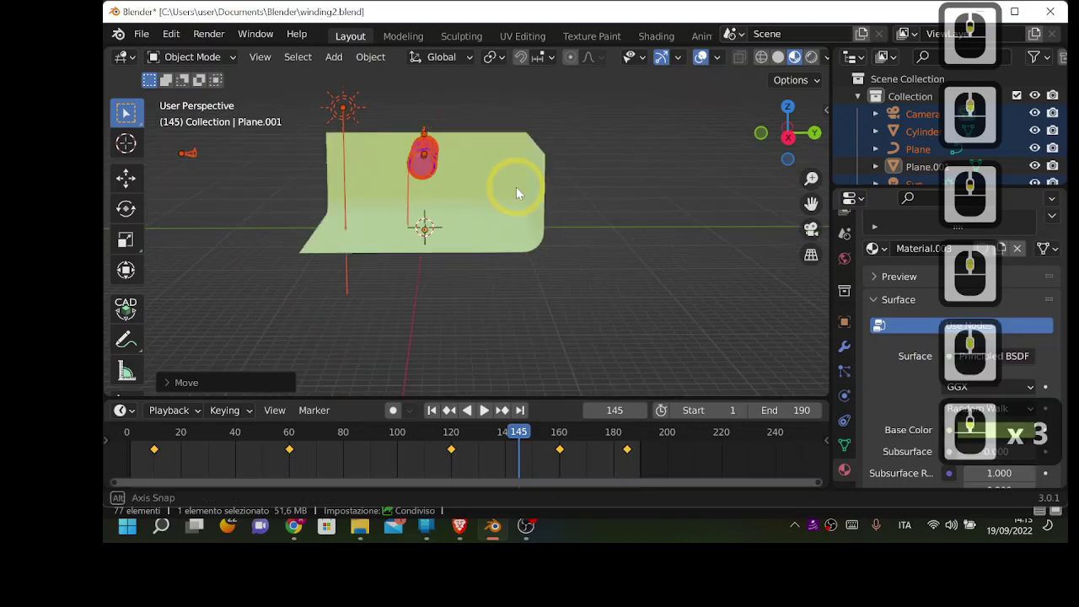
pyautogui.press('g')
pyautogui.press('z')
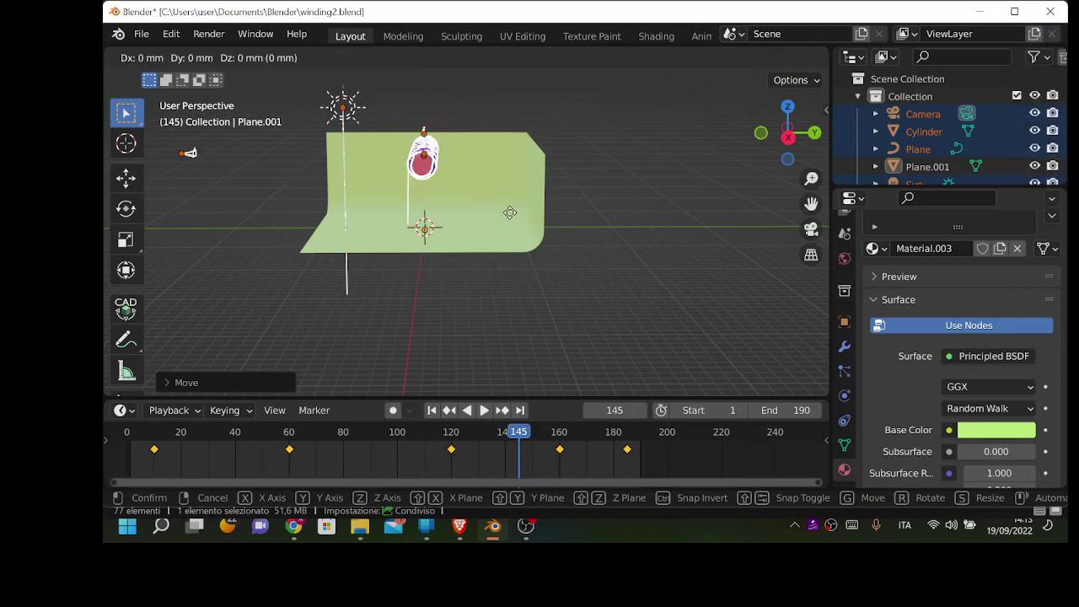
pyautogui.middleClick(510, 214)
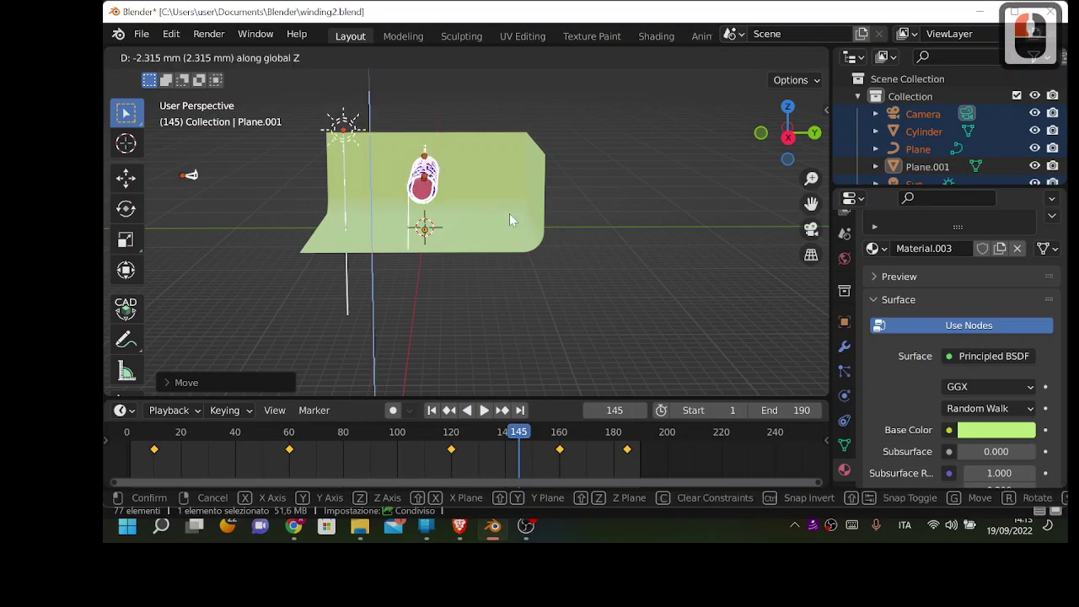
pyautogui.middleClick(595, 233)
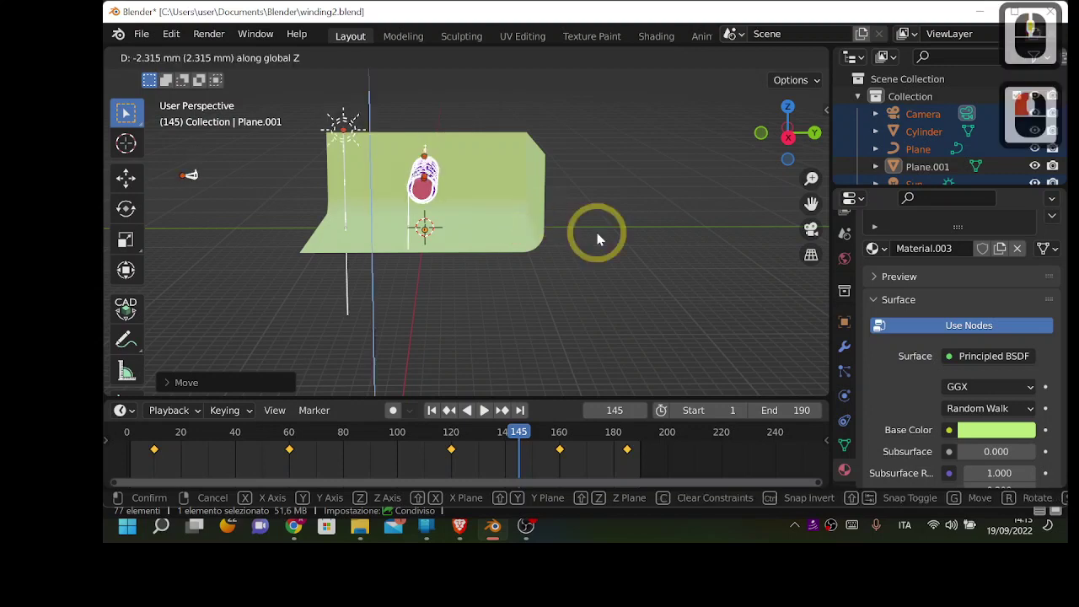
pyautogui.click(471, 235)
pyautogui.moveTo(475, 241)
pyautogui.mouseDown(button='middle')
pyautogui.moveTo(567, 238)
pyautogui.moveTo(507, 207)
pyautogui.mouseUp(button='middle')
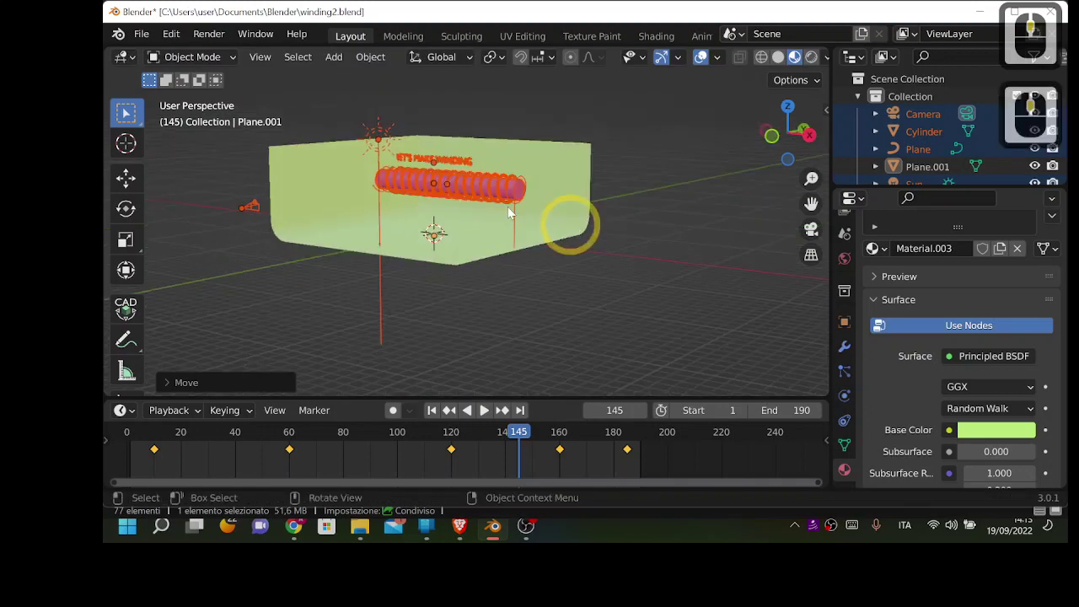
# - Set the LET'S MAKE WINDING text's base colour to a pale yellow
pyautogui.click(404, 222)
pyautogui.scroll(3, 469, 206)
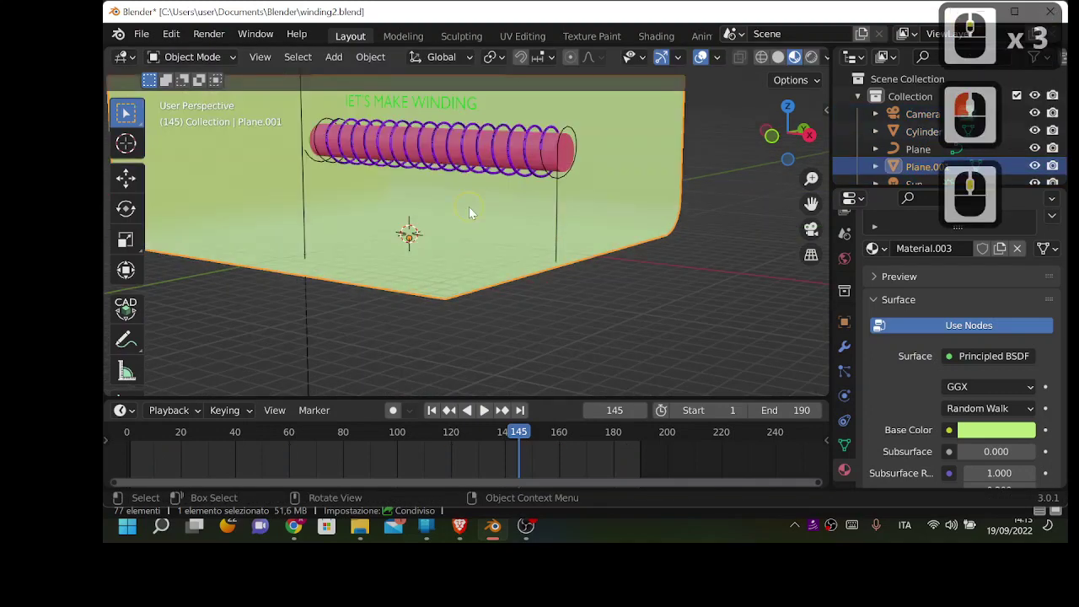
pyautogui.moveTo(470, 213); pyautogui.dragTo(449, 108, button='middle')
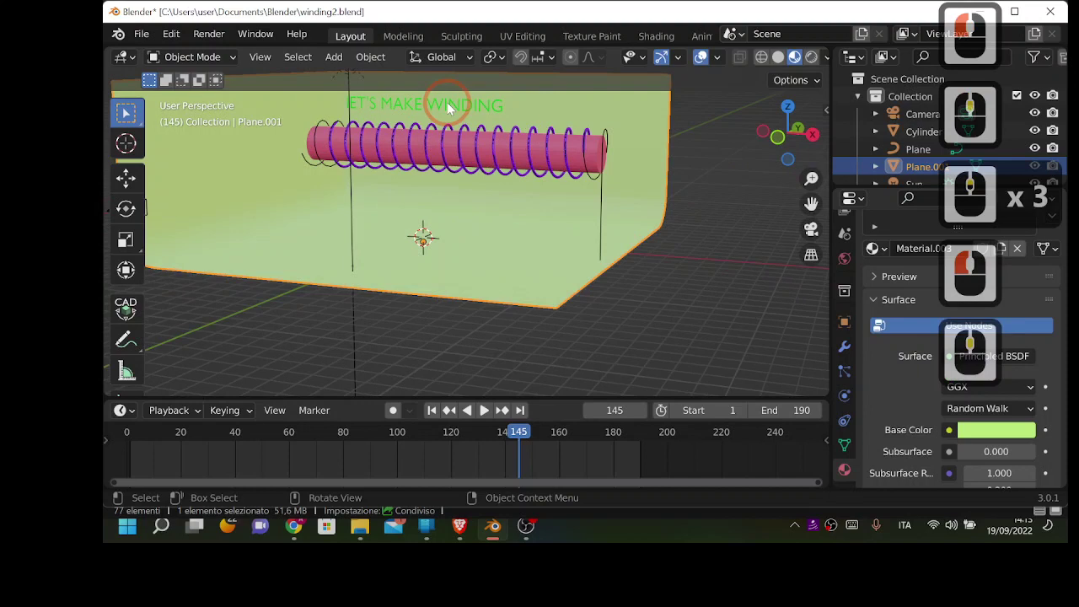
pyautogui.click(447, 102)
pyautogui.click(997, 430)
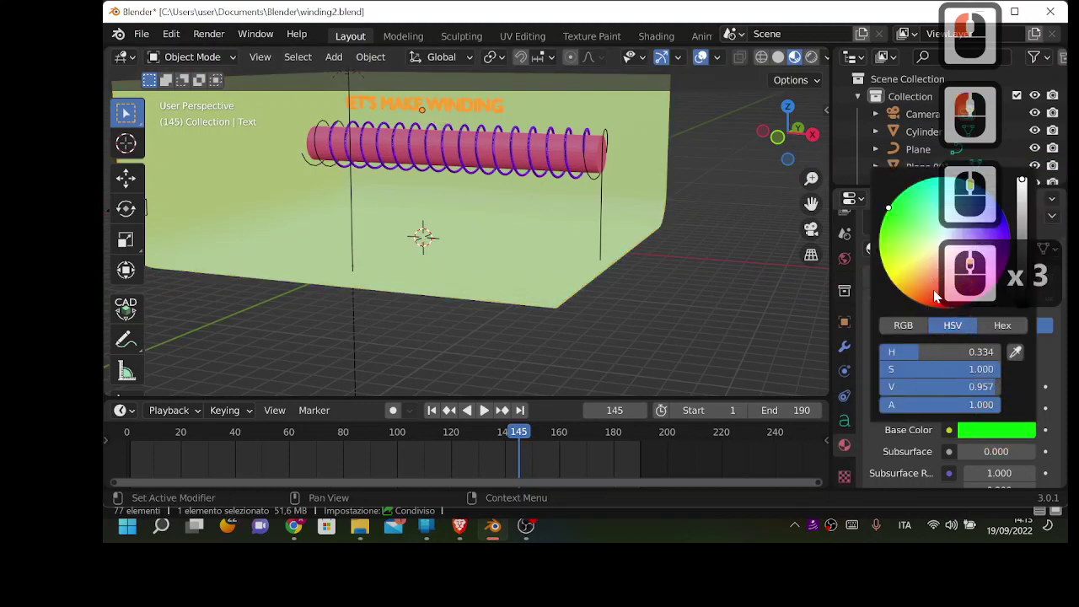
pyautogui.click(896, 269)
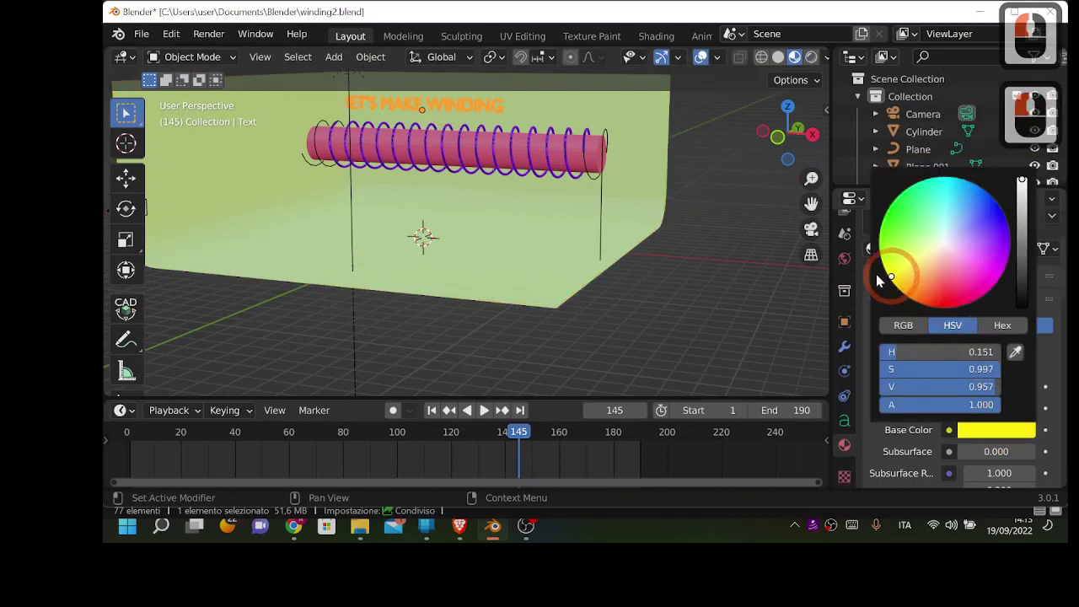
pyautogui.click(441, 218)
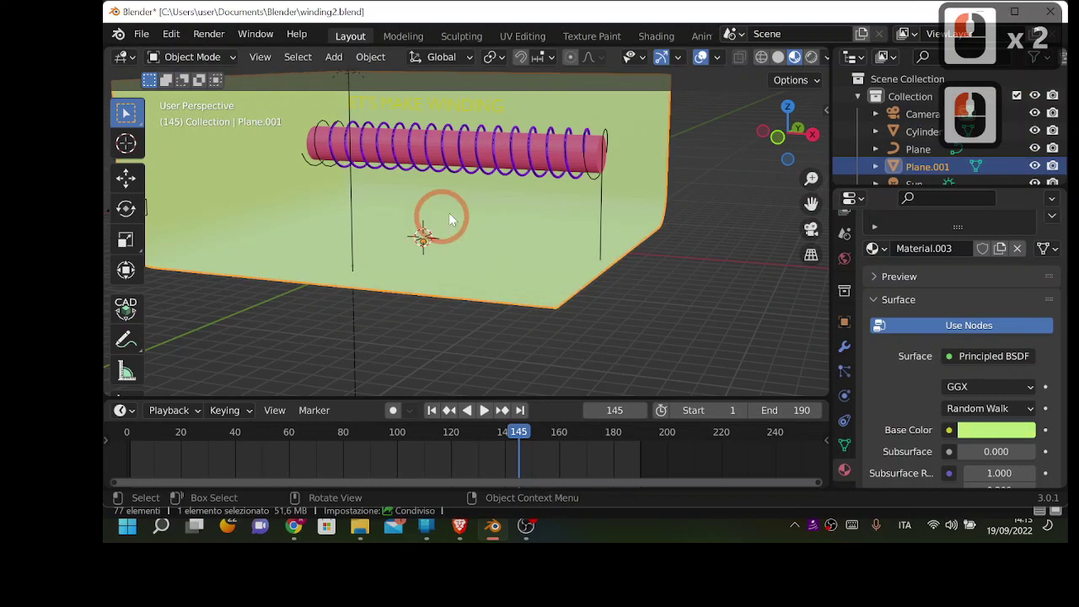
pyautogui.click(490, 110)
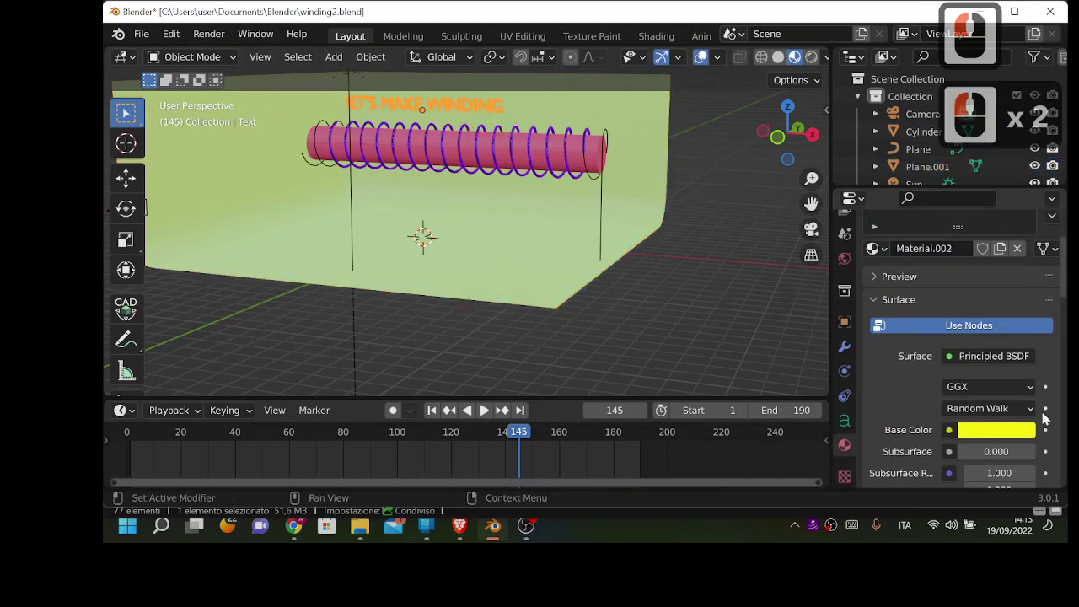
pyautogui.click(1003, 430)
pyautogui.moveTo(921, 257); pyautogui.dragTo(932, 252)
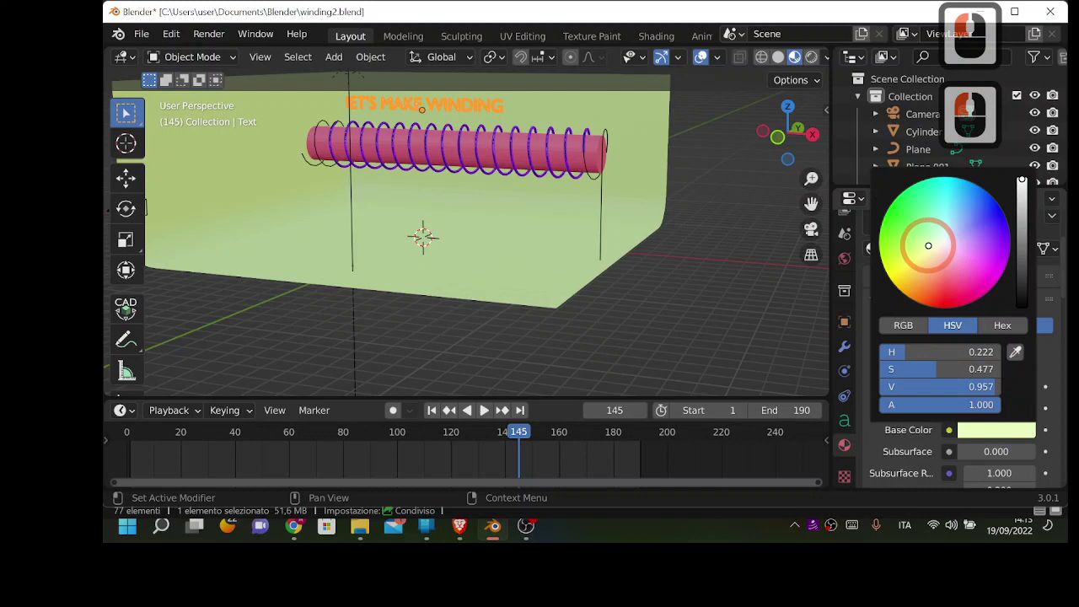
# - Brighten the text's emission colour to white
pyautogui.scroll(-2, 953, 434)
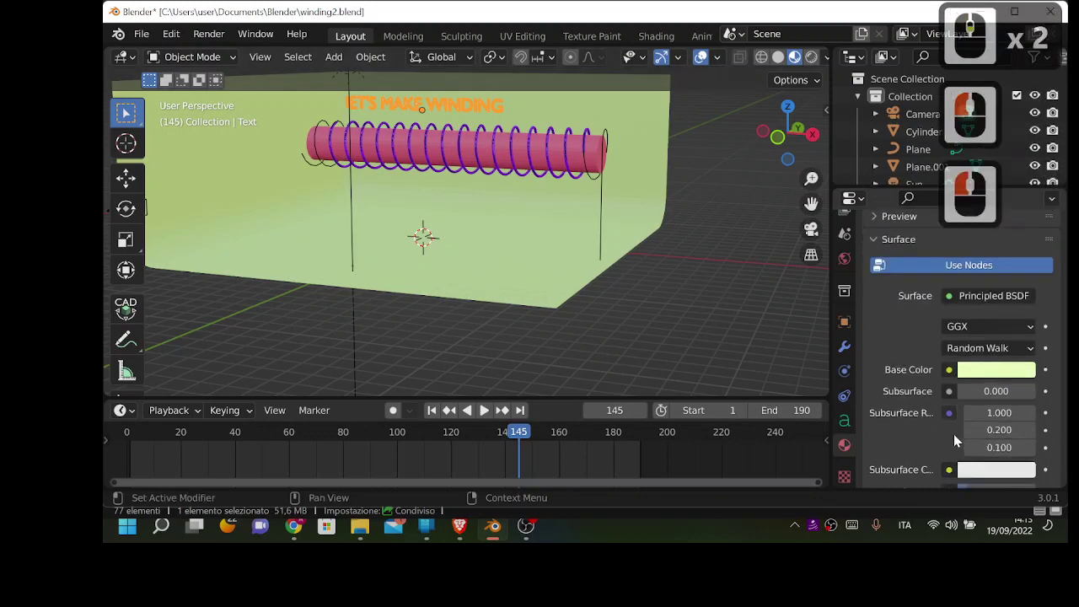
pyautogui.scroll(-8, 953, 435)
pyautogui.scroll(-5, 955, 442)
pyautogui.scroll(-8, 953, 445)
pyautogui.scroll(-5, 955, 443)
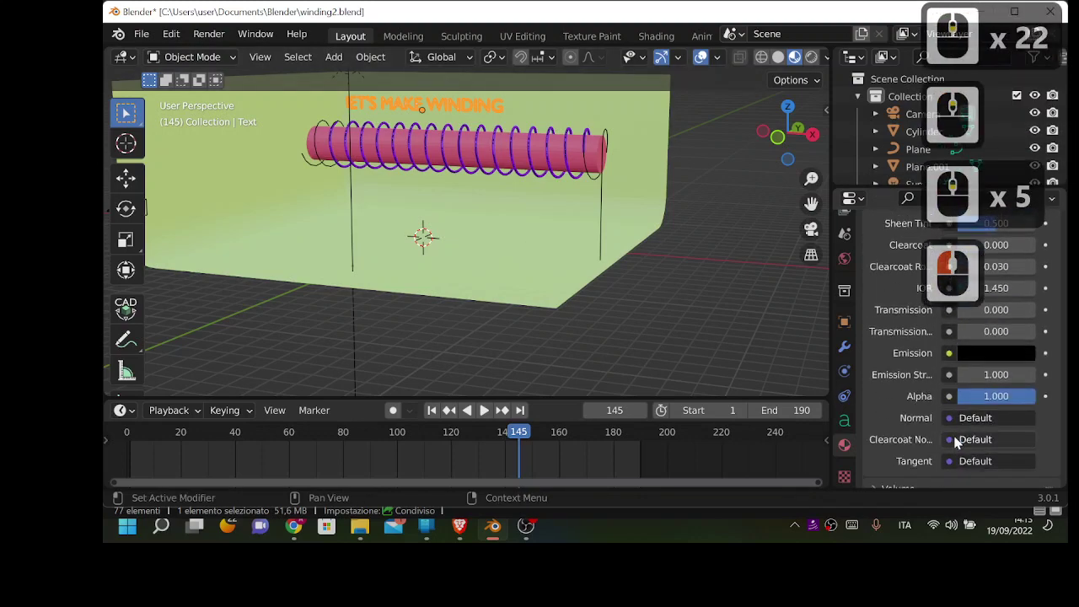
pyautogui.click(981, 361)
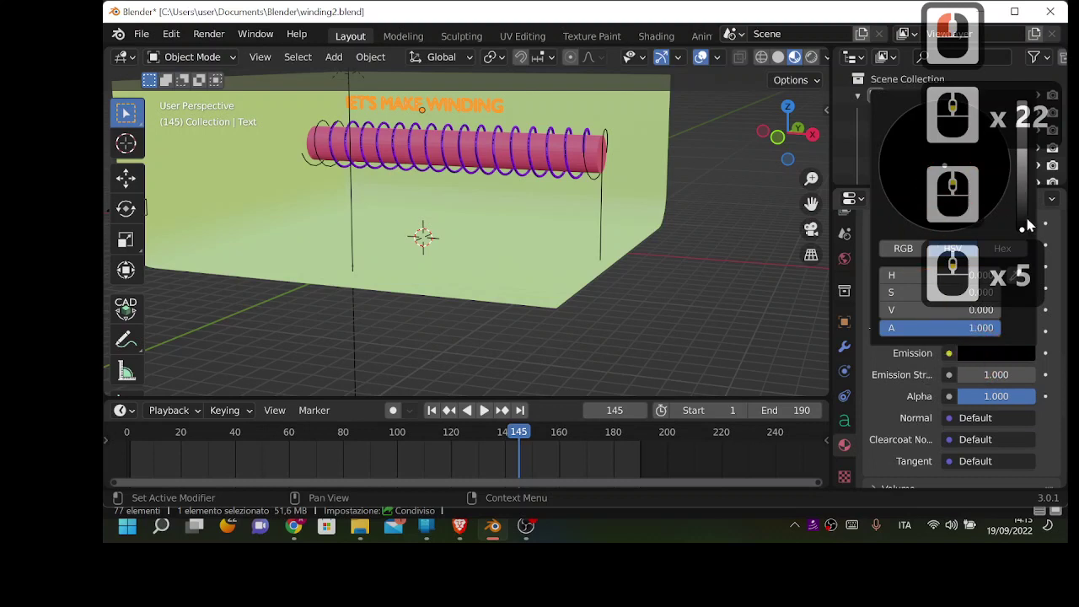
pyautogui.moveTo(1026, 228); pyautogui.dragTo(1023, 160)
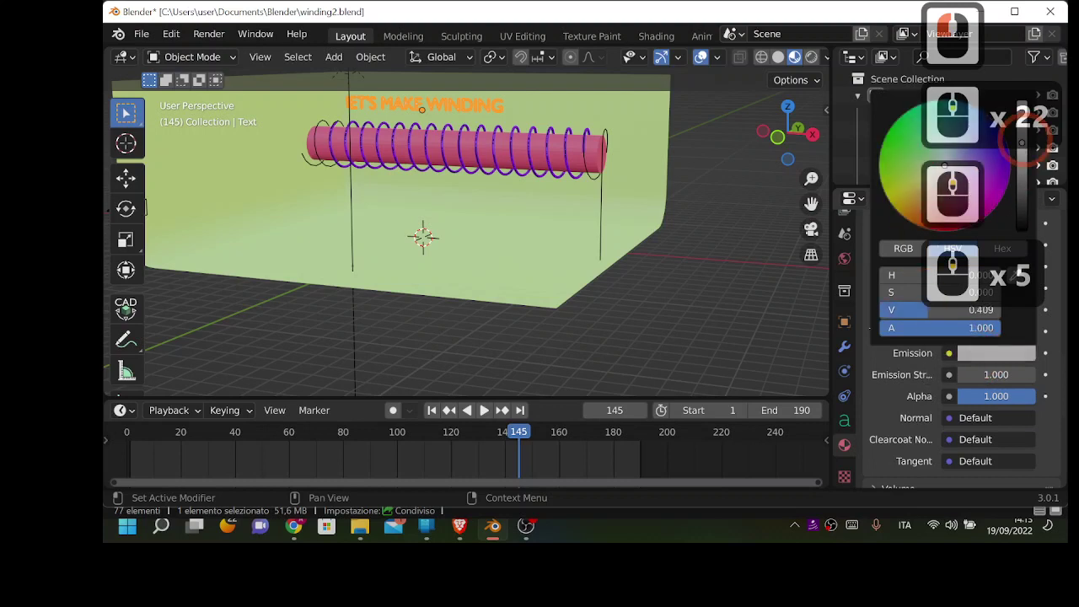
pyautogui.click(525, 225)
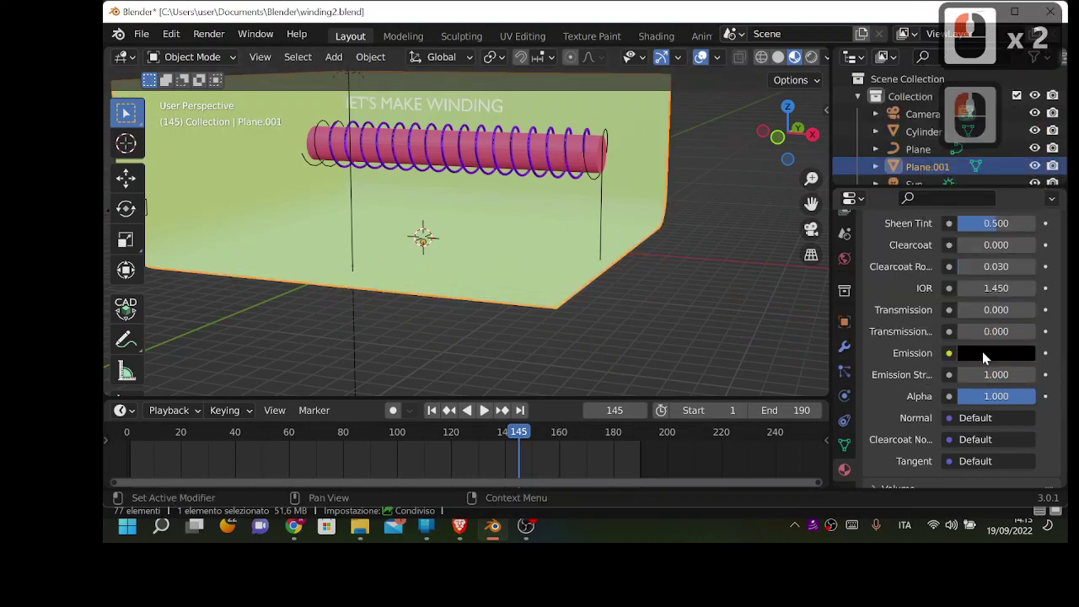
# - Darken Plane.001's base colour from light green to a deep olive green
pyautogui.scroll(4, 982, 351)
pyautogui.scroll(2, 983, 352)
pyautogui.scroll(5, 978, 337)
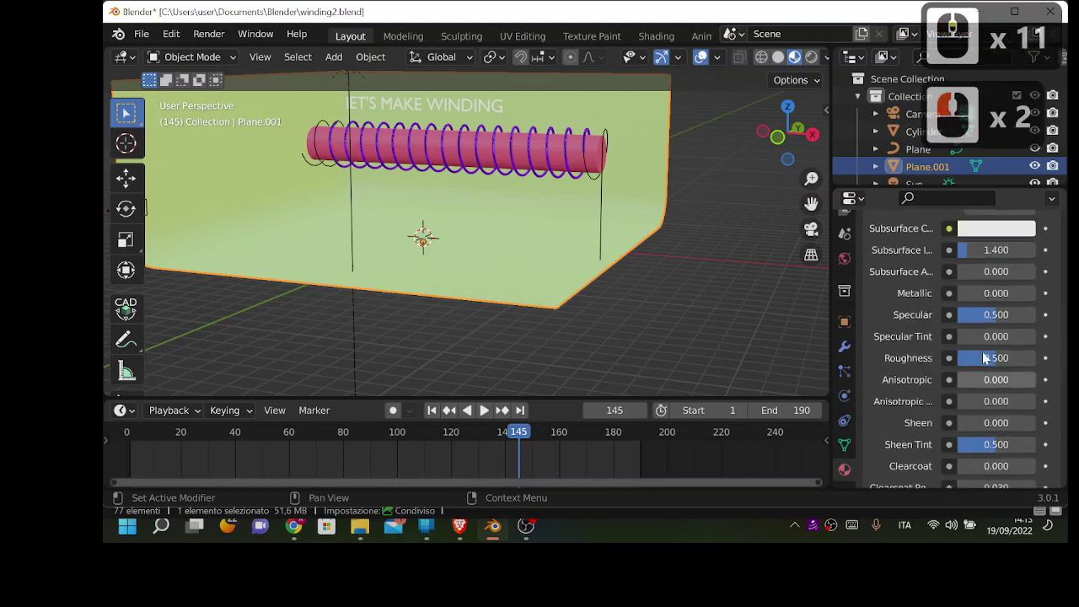
pyautogui.scroll(2, 972, 315)
pyautogui.scroll(1, 972, 315)
pyautogui.scroll(4, 969, 288)
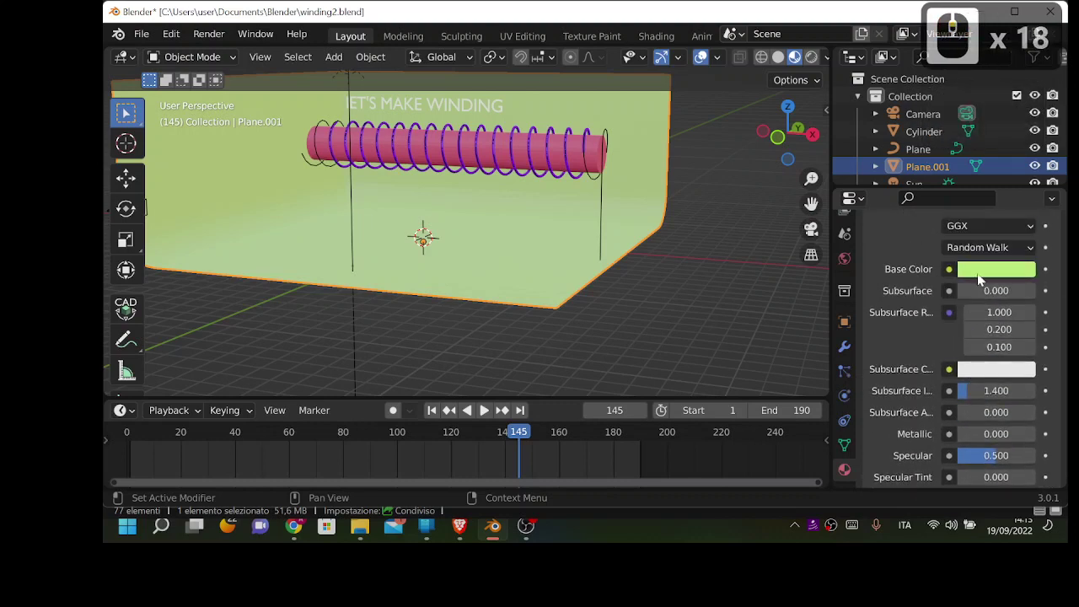
pyautogui.click(983, 270)
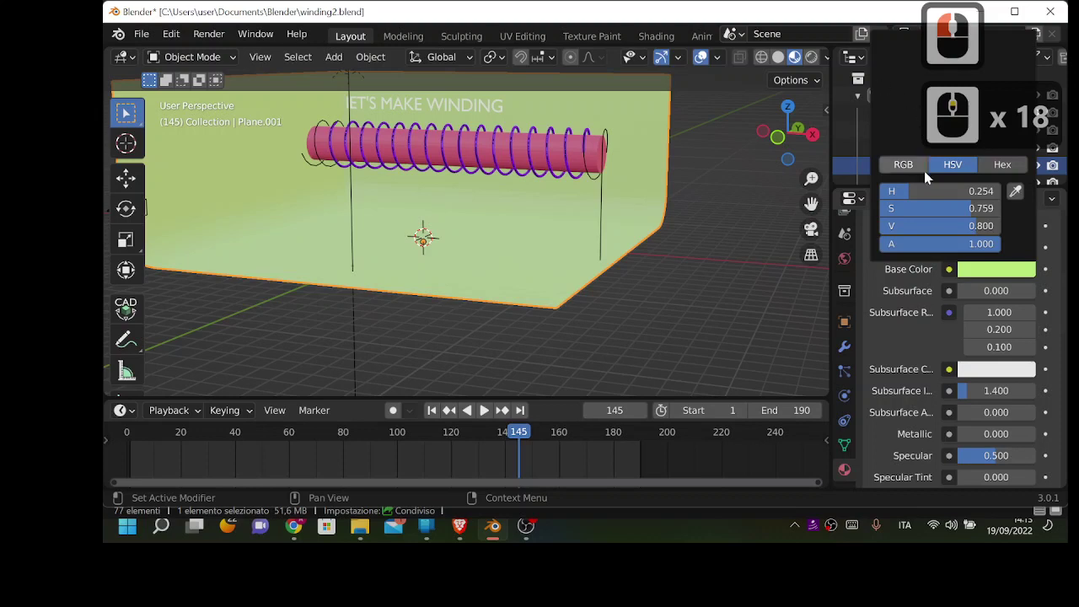
pyautogui.click(962, 282)
pyautogui.click(1004, 272)
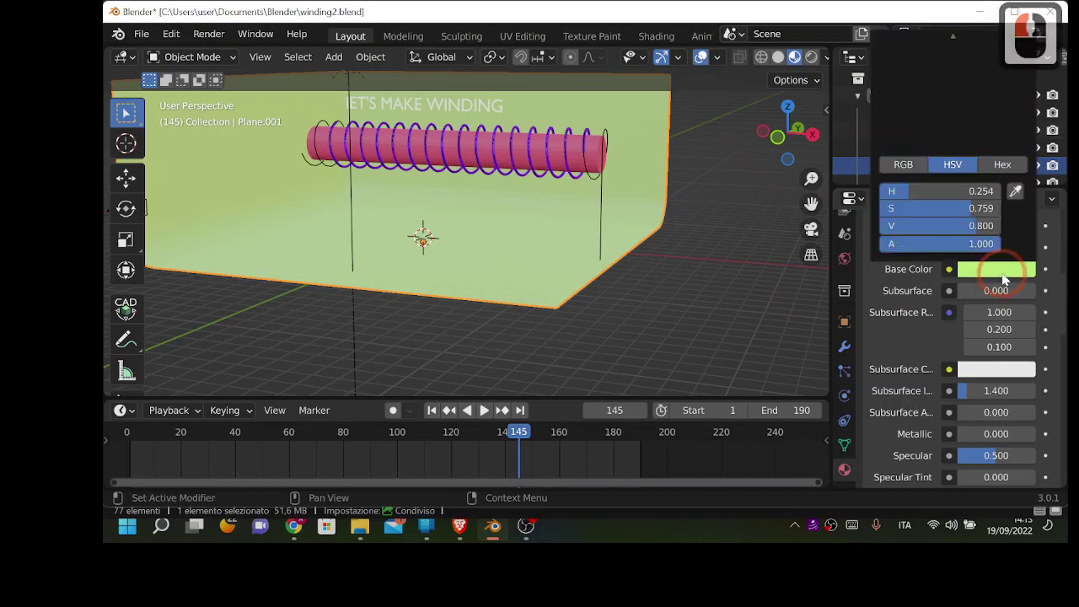
pyautogui.click(981, 106)
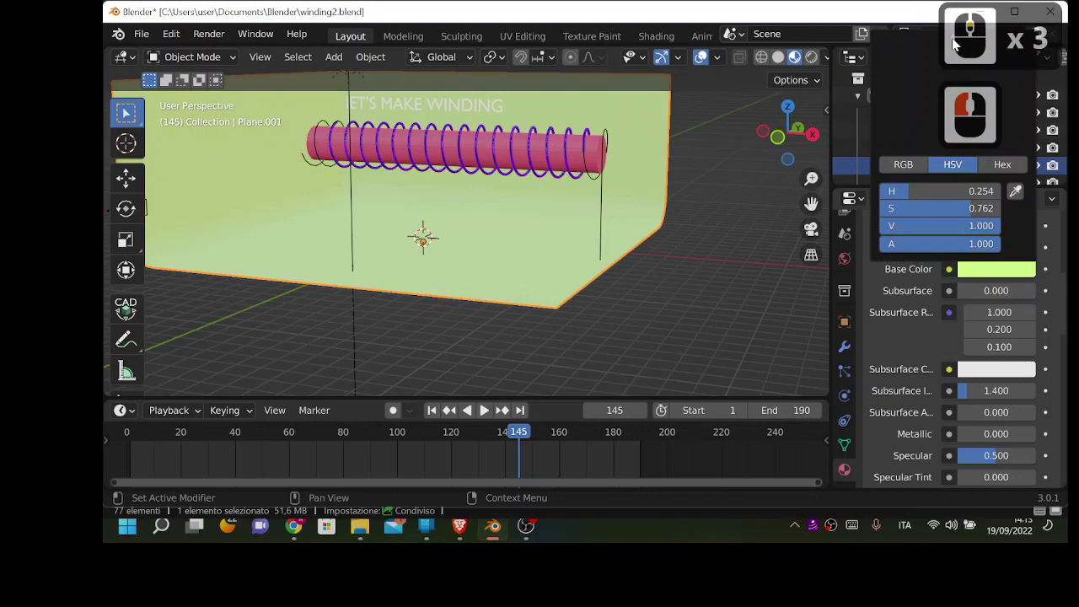
pyautogui.scroll(3, 955, 44)
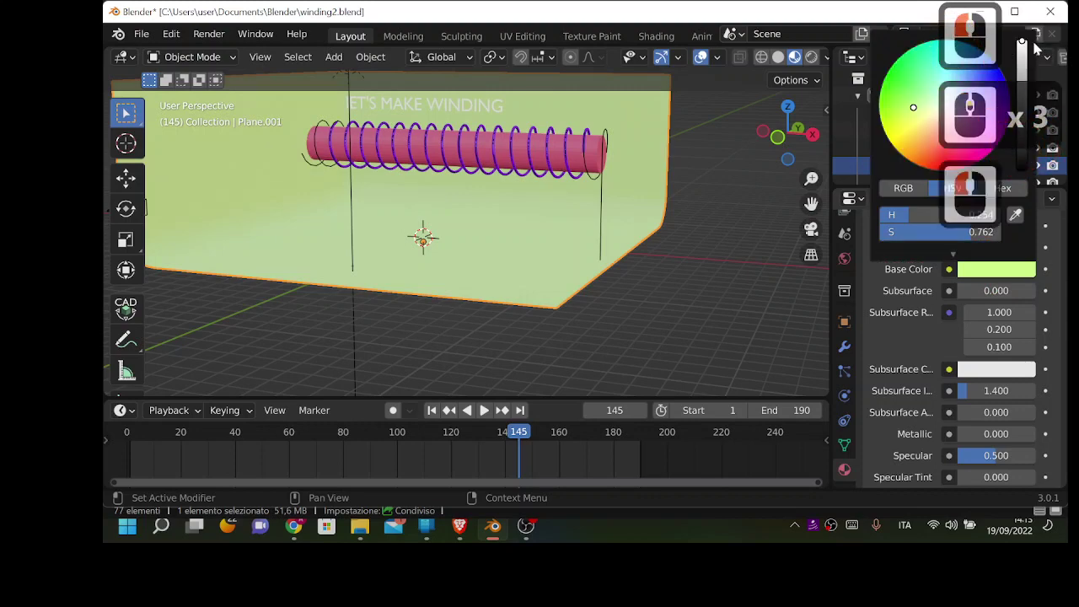
pyautogui.moveTo(1022, 47); pyautogui.dragTo(1022, 127)
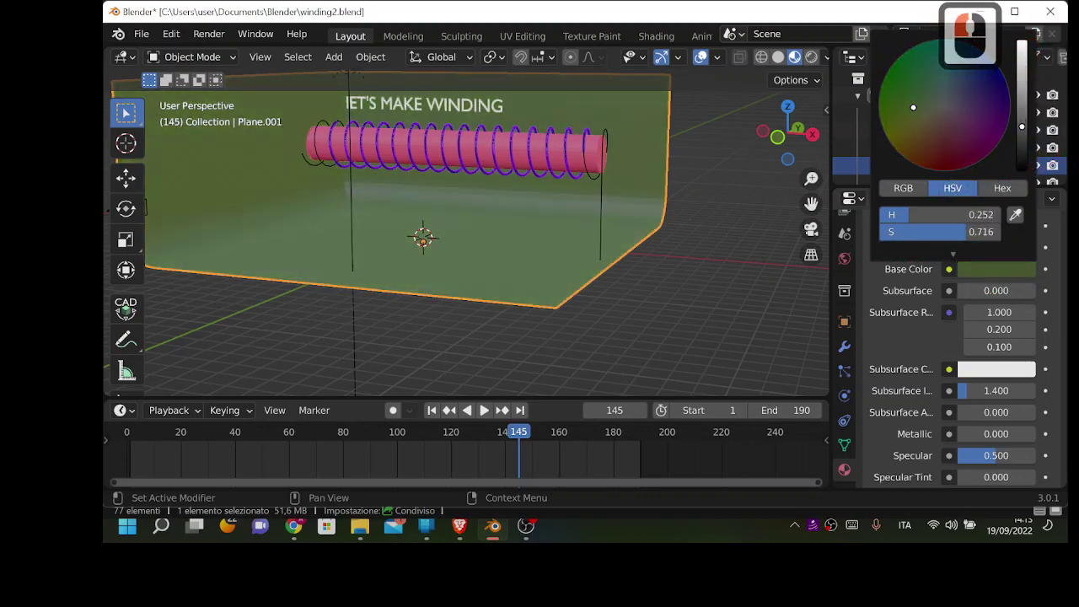
pyautogui.doubleClick(481, 192)
# - Shift the backdrop plane slightly along the global Z axis
pyautogui.scroll(3, 484, 201)
pyautogui.scroll(-2, 485, 199)
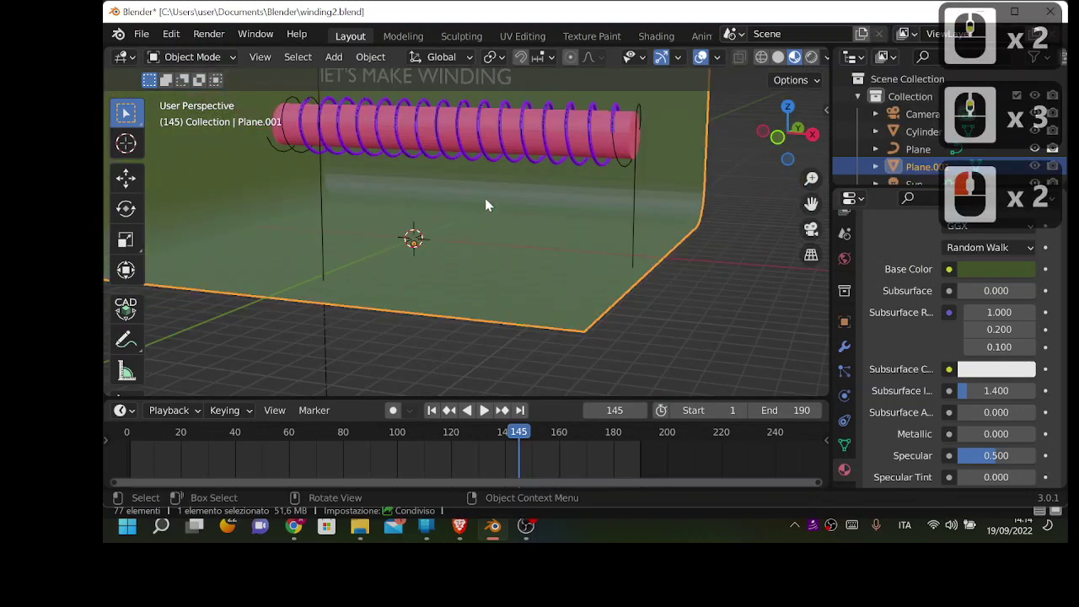
pyautogui.scroll(-2, 485, 198)
pyautogui.moveTo(498, 196); pyautogui.dragTo(587, 131, button='middle')
pyautogui.press('g')
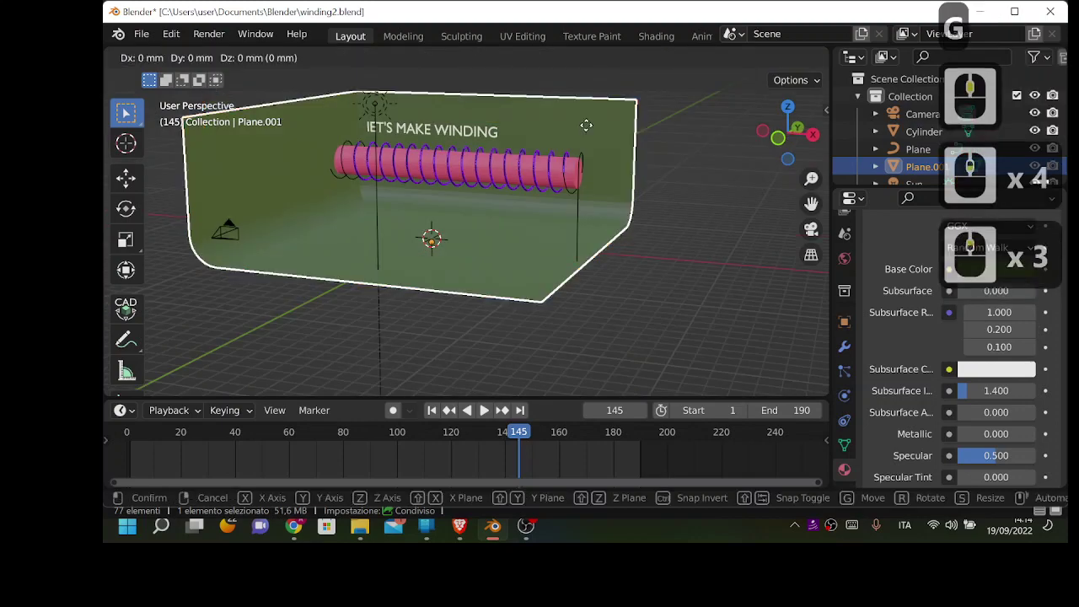
pyautogui.press('z')
pyautogui.click(585, 108)
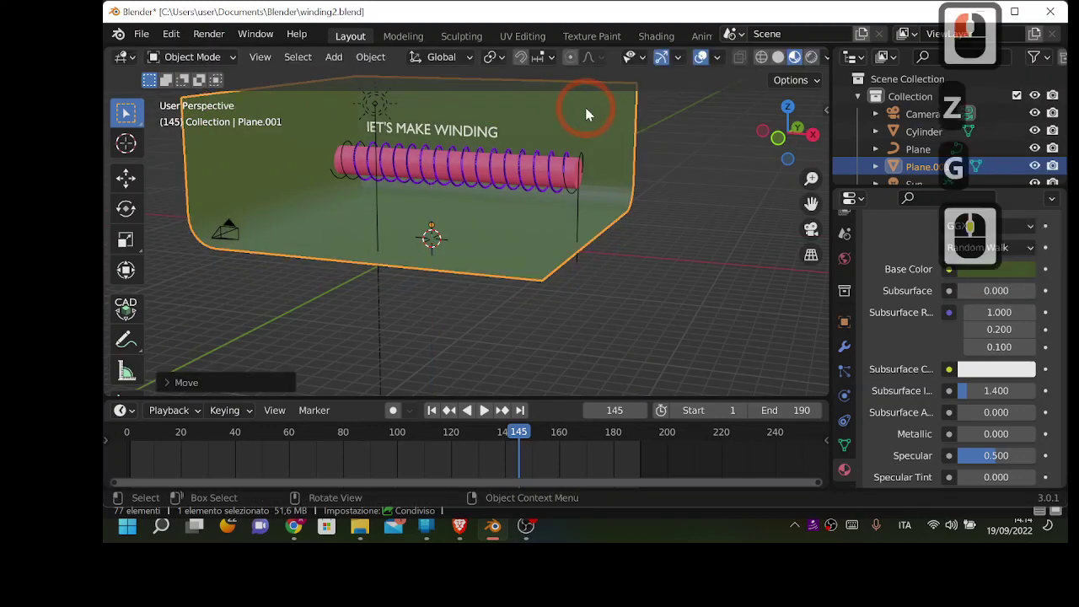